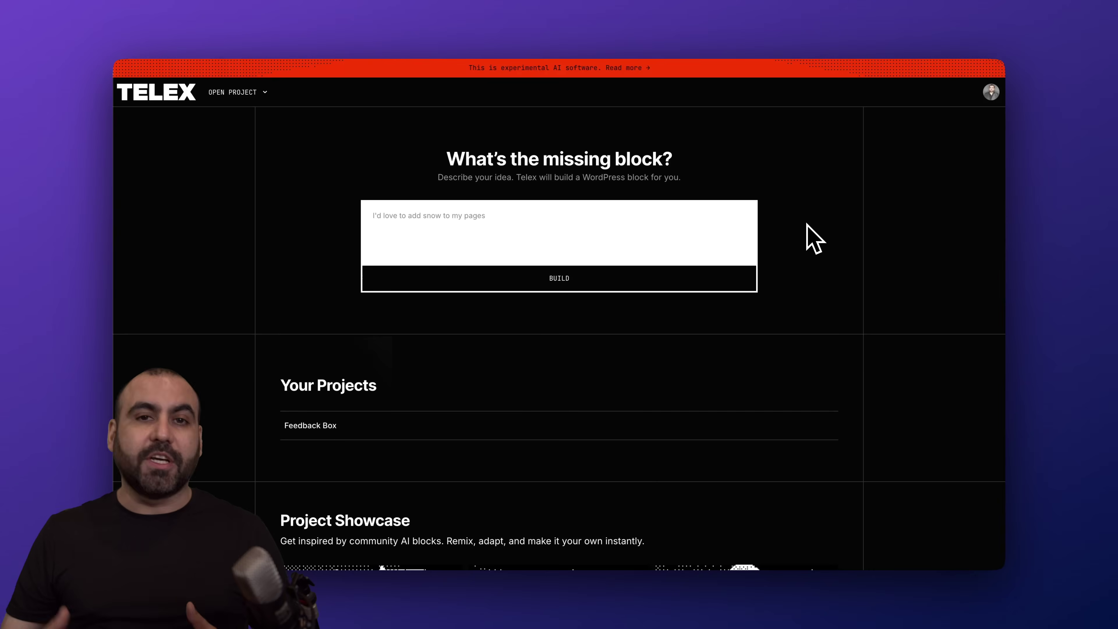
Open the existing Feedback Box project.
click(603, 241)
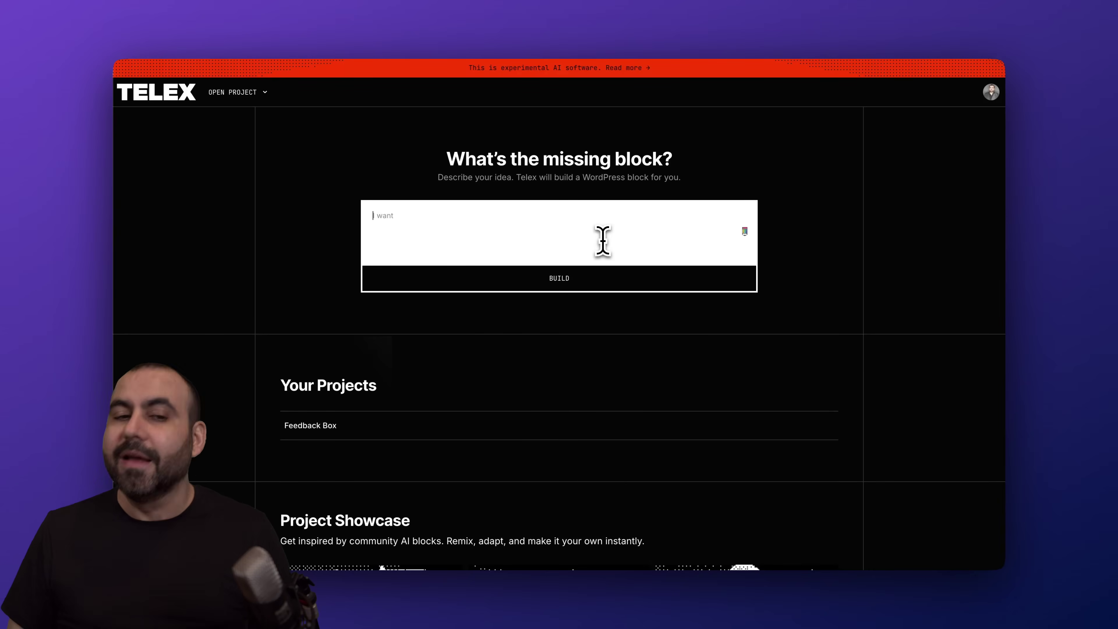
click(259, 94)
click(247, 132)
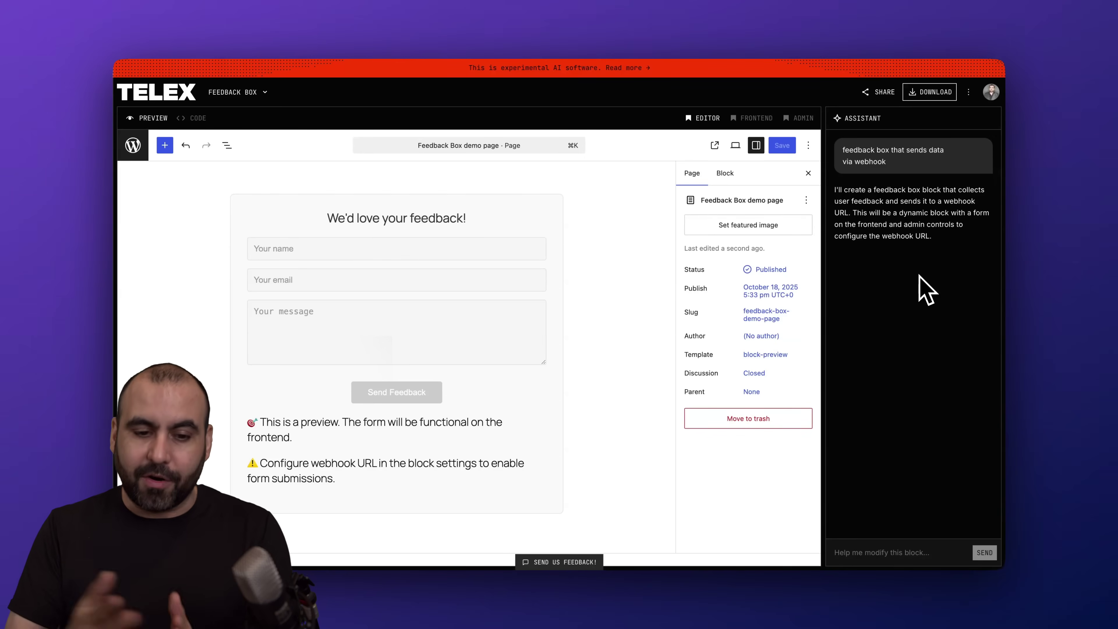
Select the feedback form block and examine its webhook, form and advanced settings, plus the prompt it was generated from.
click(347, 255)
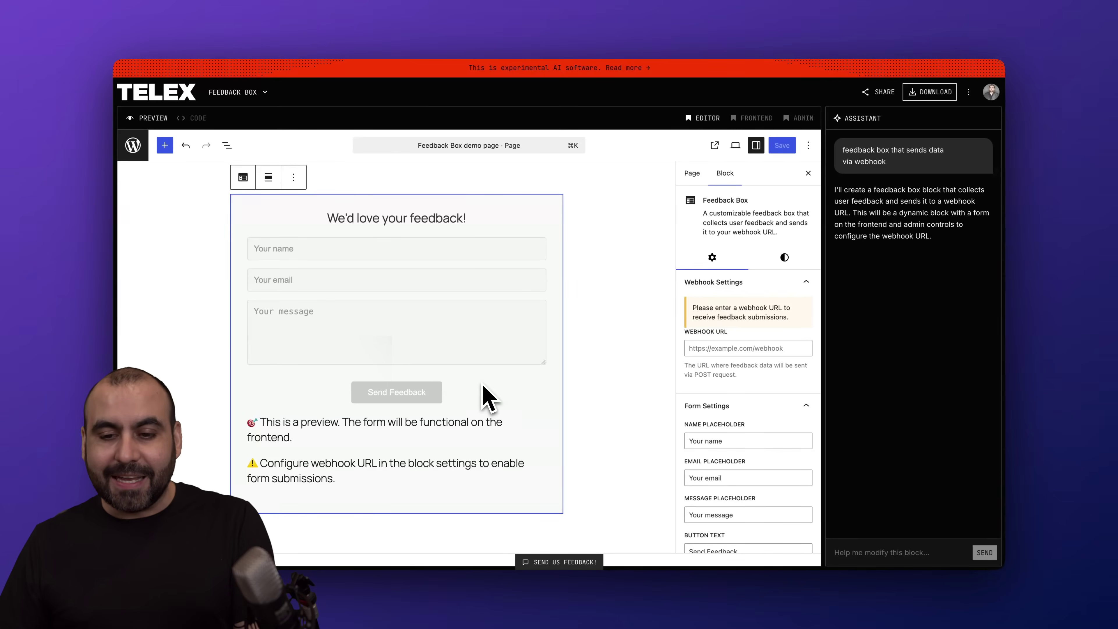
scroll(716, 438, down, 3)
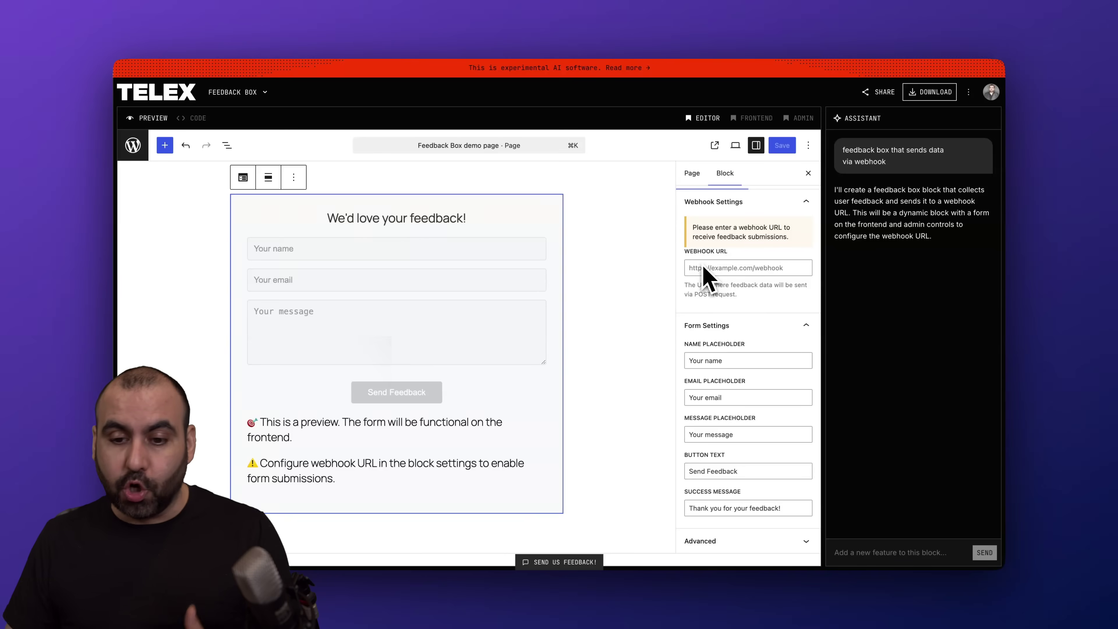
double_click(689, 254)
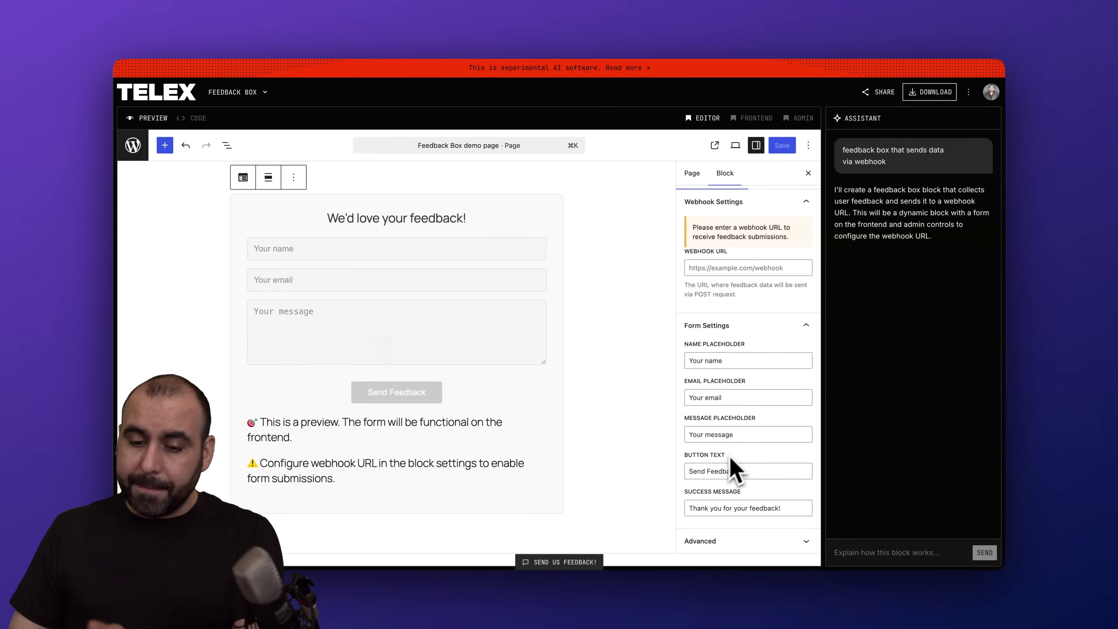
click(806, 541)
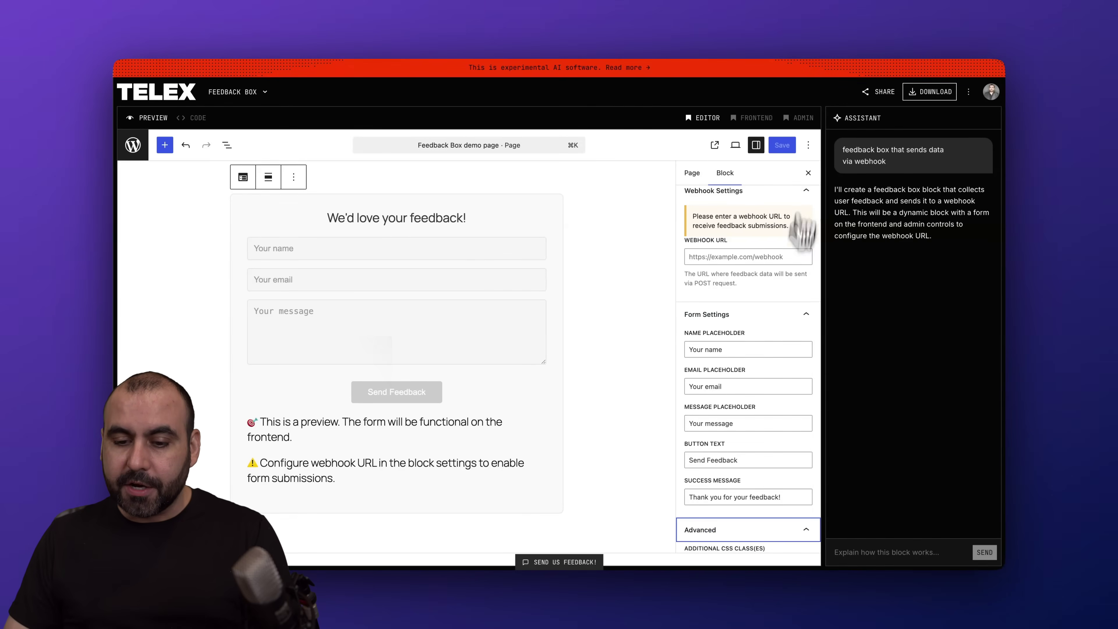
scroll(786, 349, down, 2)
scroll(788, 352, up, 5)
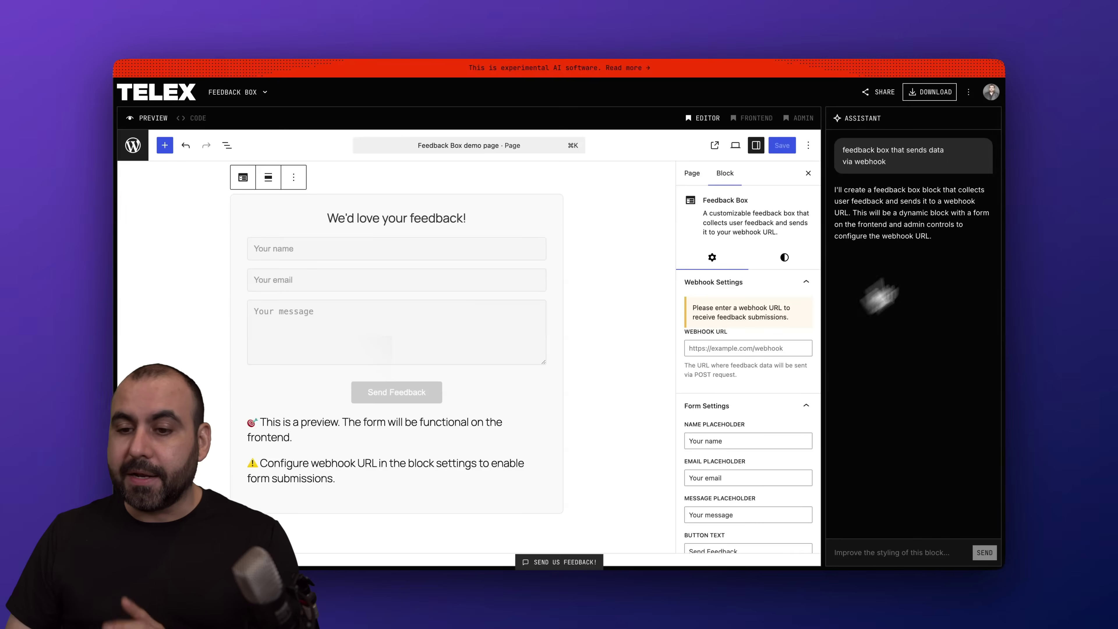
triple_click(882, 150)
click(896, 176)
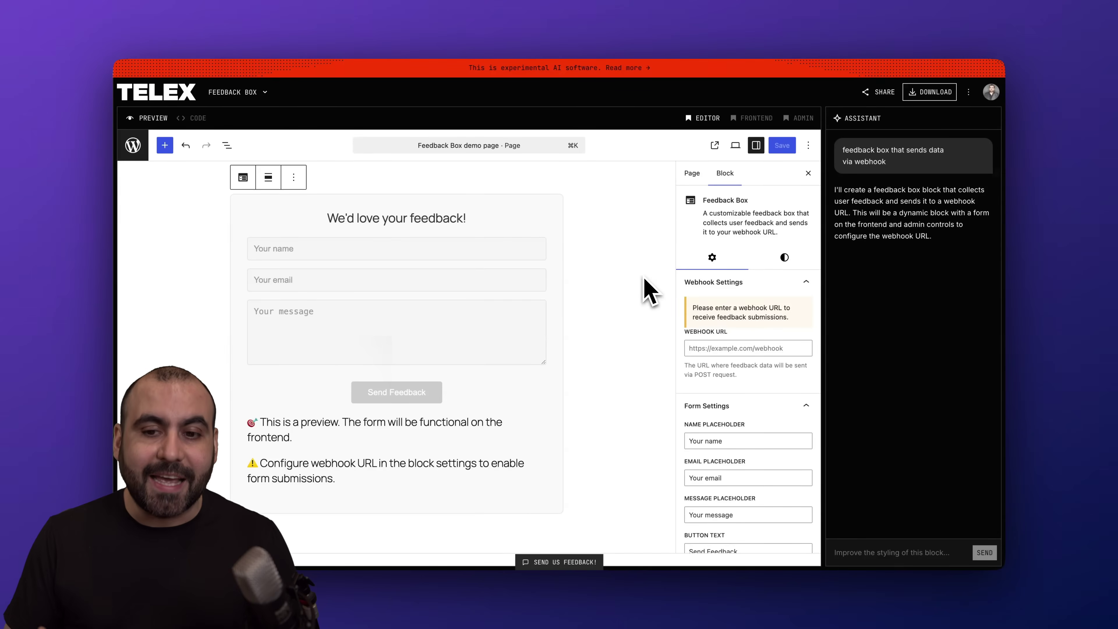
Look through the generated readme.txt in the block's source code and return to the preview.
click(196, 118)
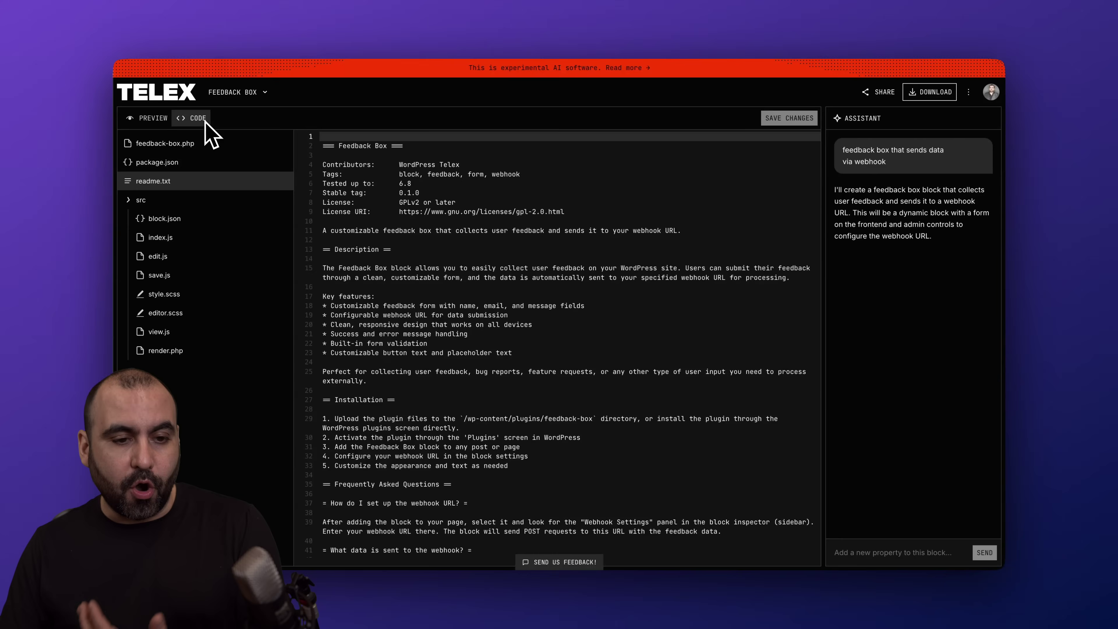
scroll(461, 349, down, 8)
scroll(396, 308, up, 8)
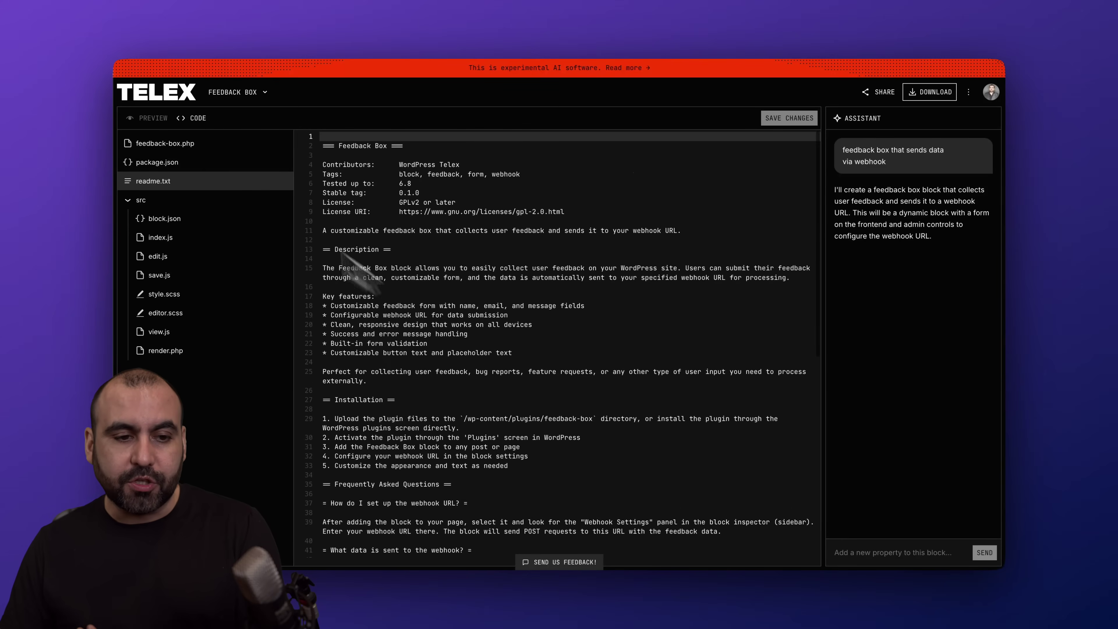
click(148, 118)
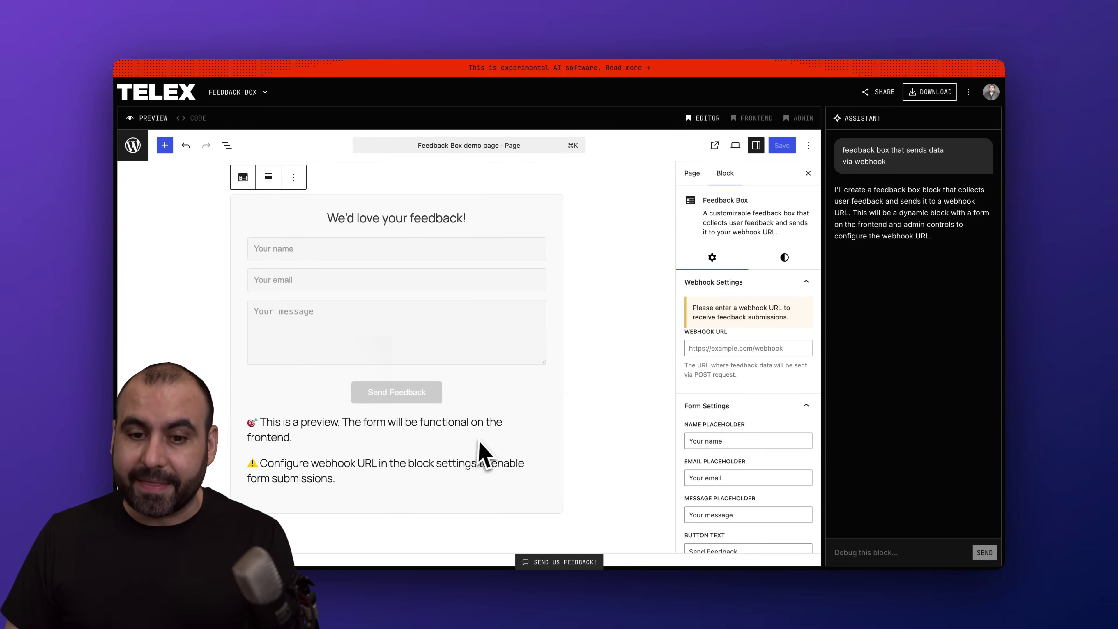
Leave the Feedback Box project and return to the Telex start page.
click(861, 553)
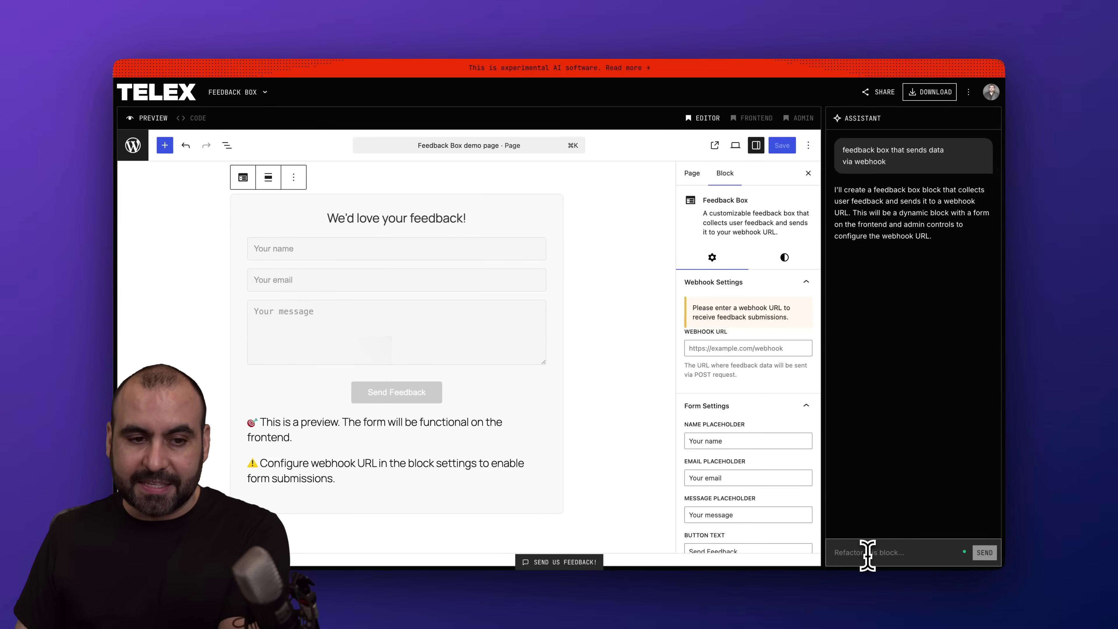
click(167, 100)
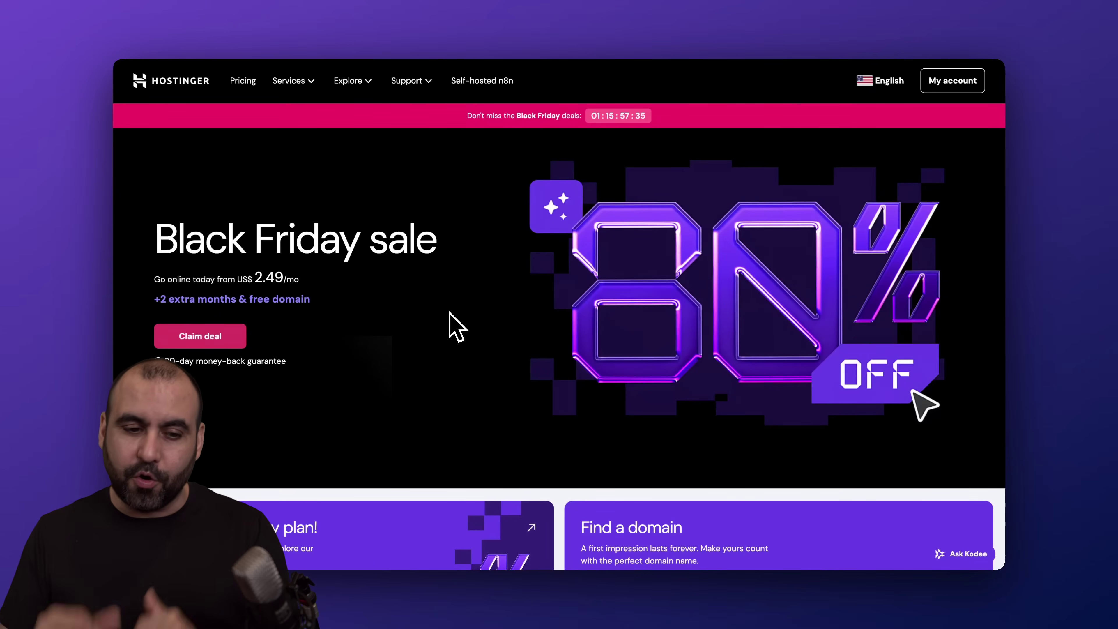
Open Hostinger's Black Friday deal and compare the features of the Premium, Business and Cloud Startup hosting plans.
click(215, 348)
scroll(467, 355, down, 15)
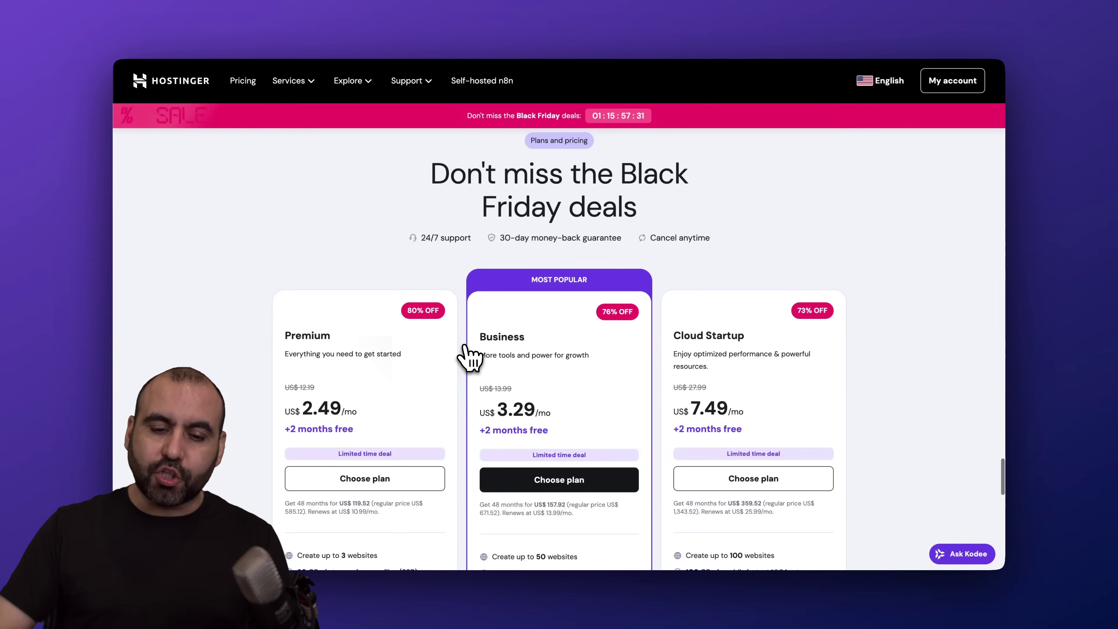
scroll(468, 355, down, 3)
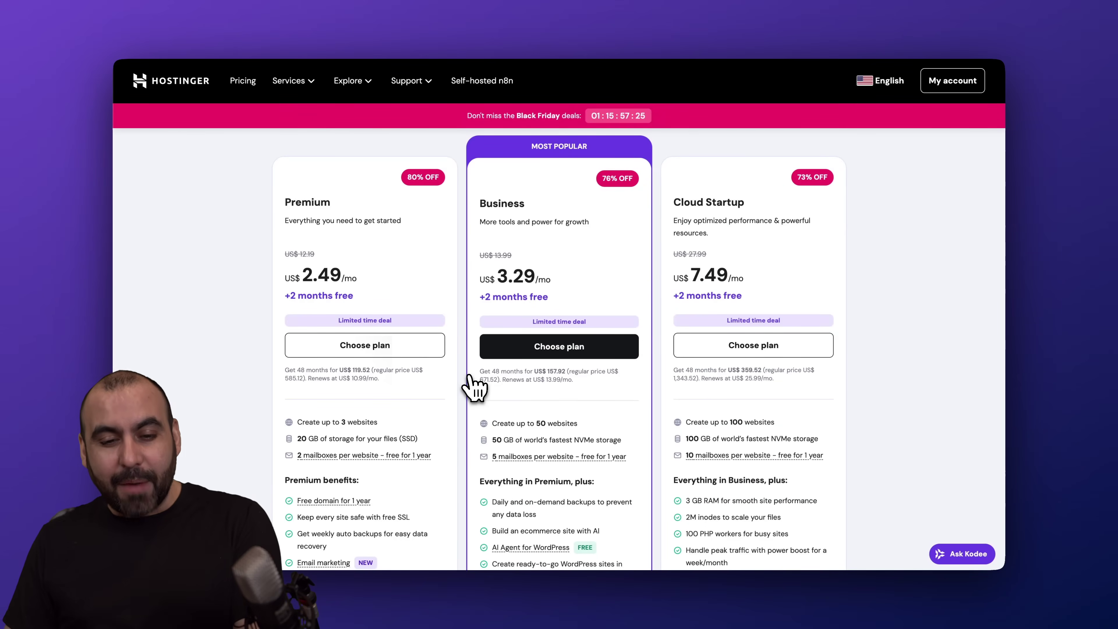
scroll(471, 379, down, 1)
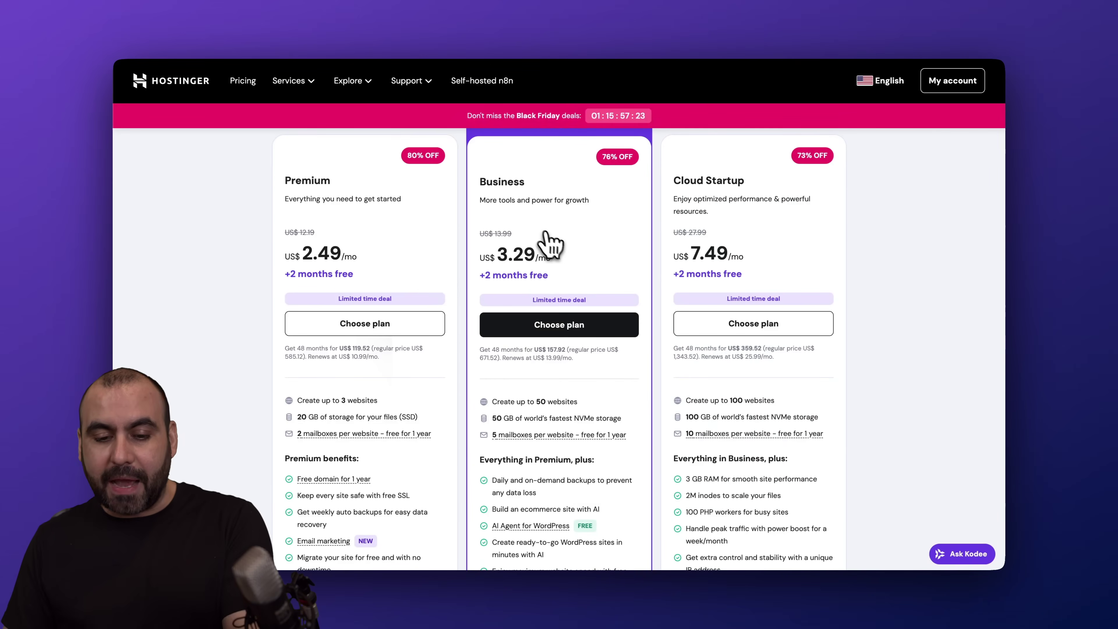
scroll(551, 245, down, 3)
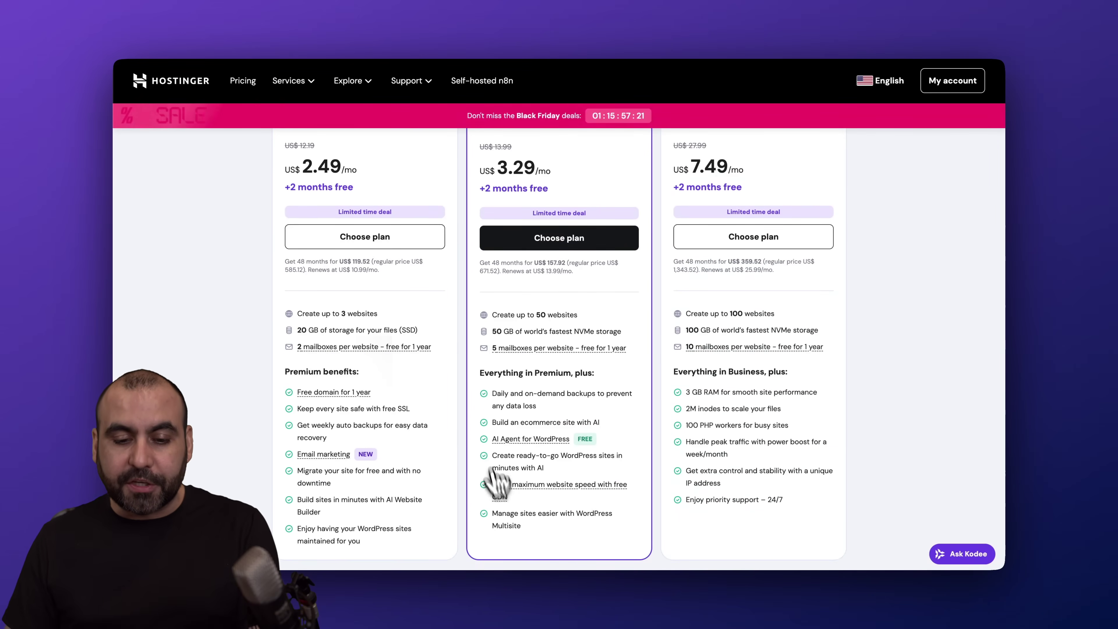
mouse_move(544, 445)
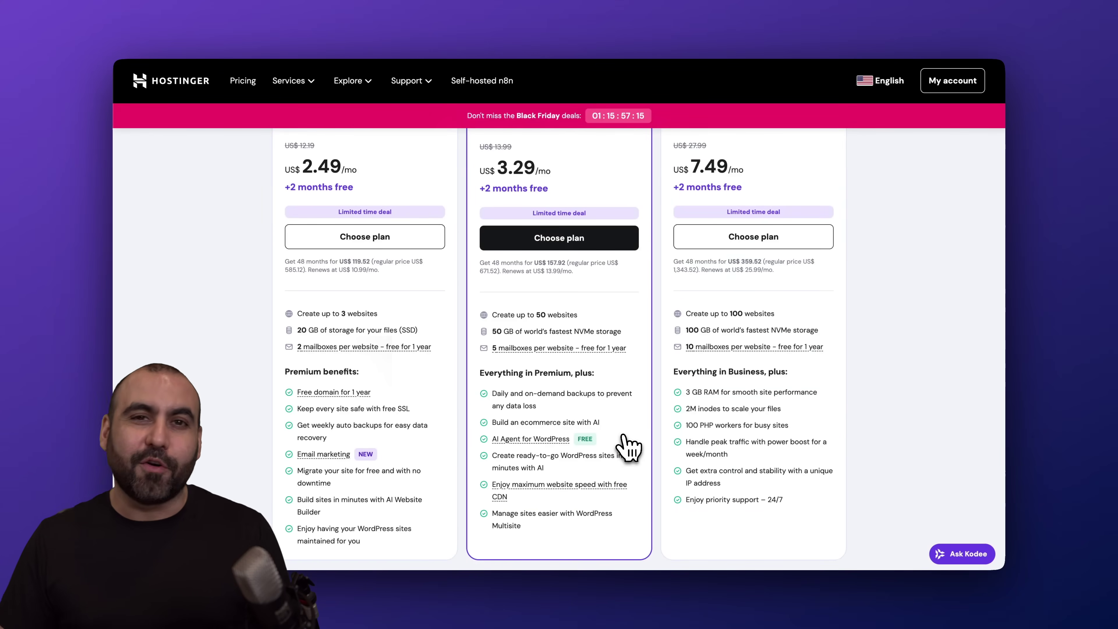
scroll(629, 447, up, 2)
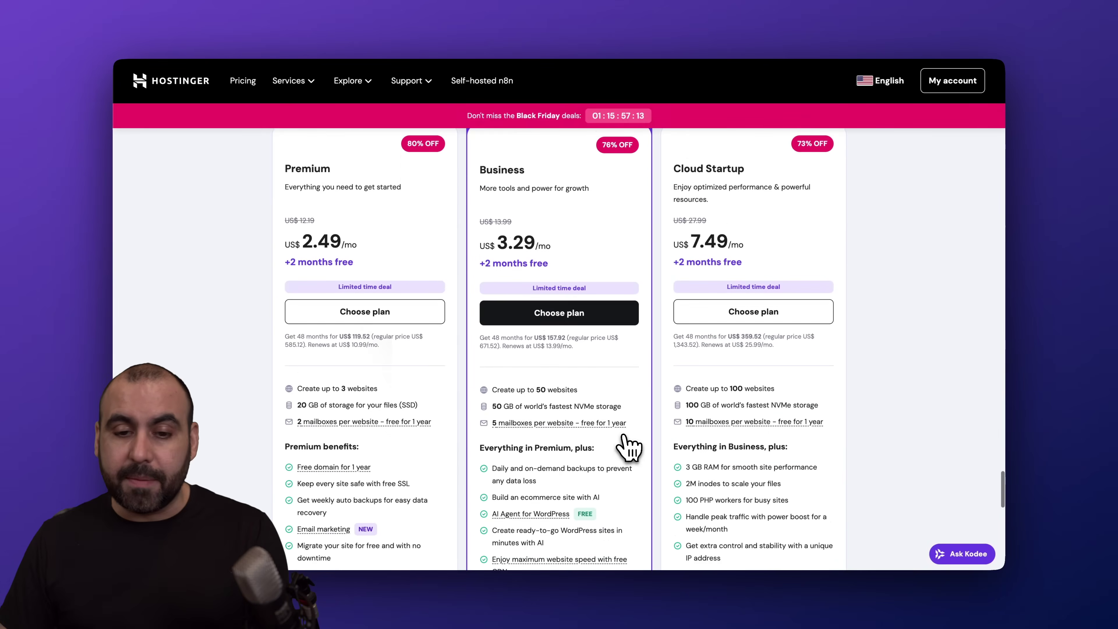
scroll(726, 427, down, 3)
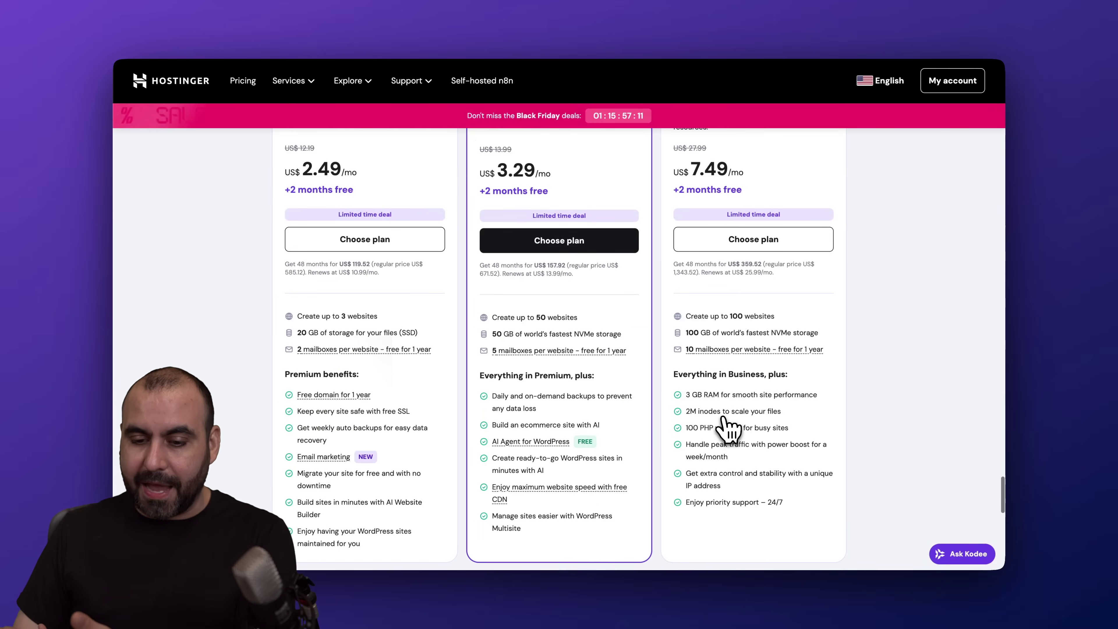
scroll(724, 425, up, 2)
Choose the Business web hosting plan with a billing period of 48 months.
click(577, 320)
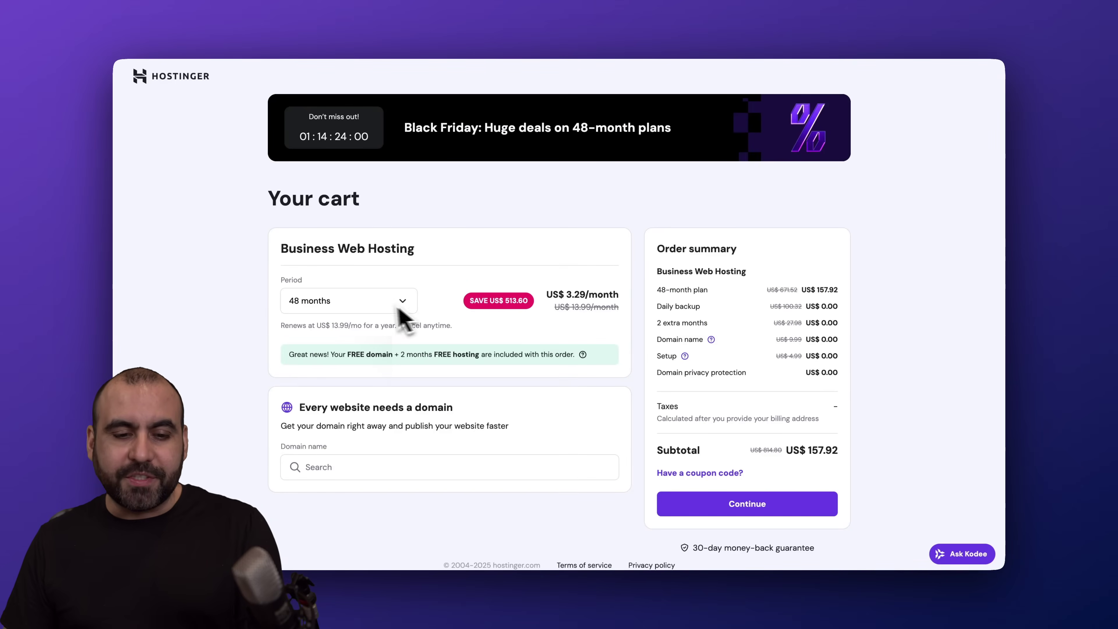
click(399, 308)
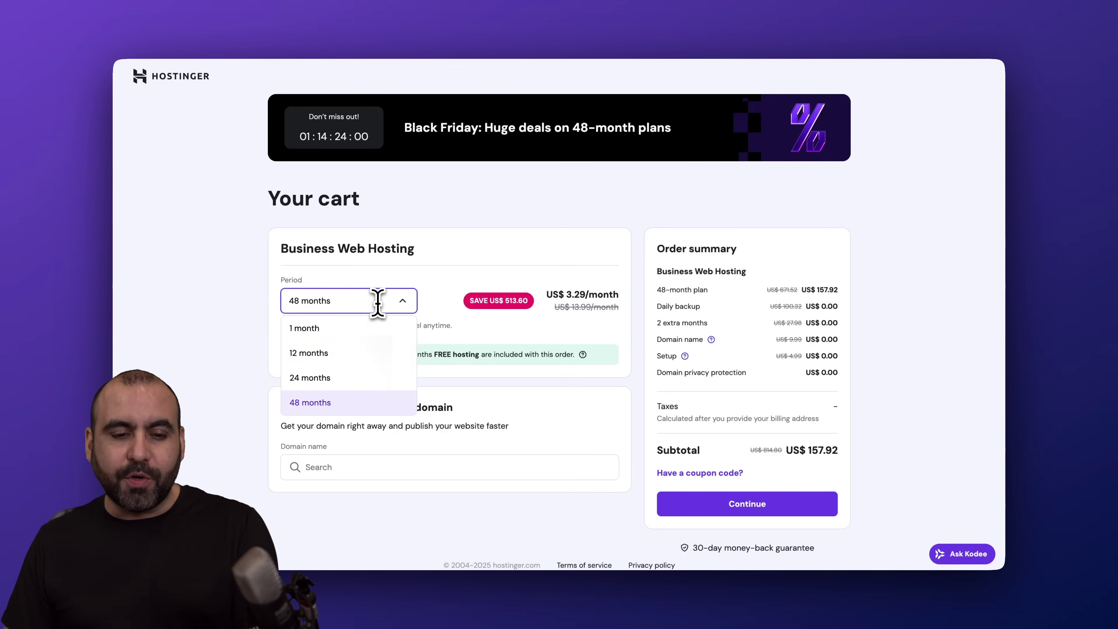
click(332, 406)
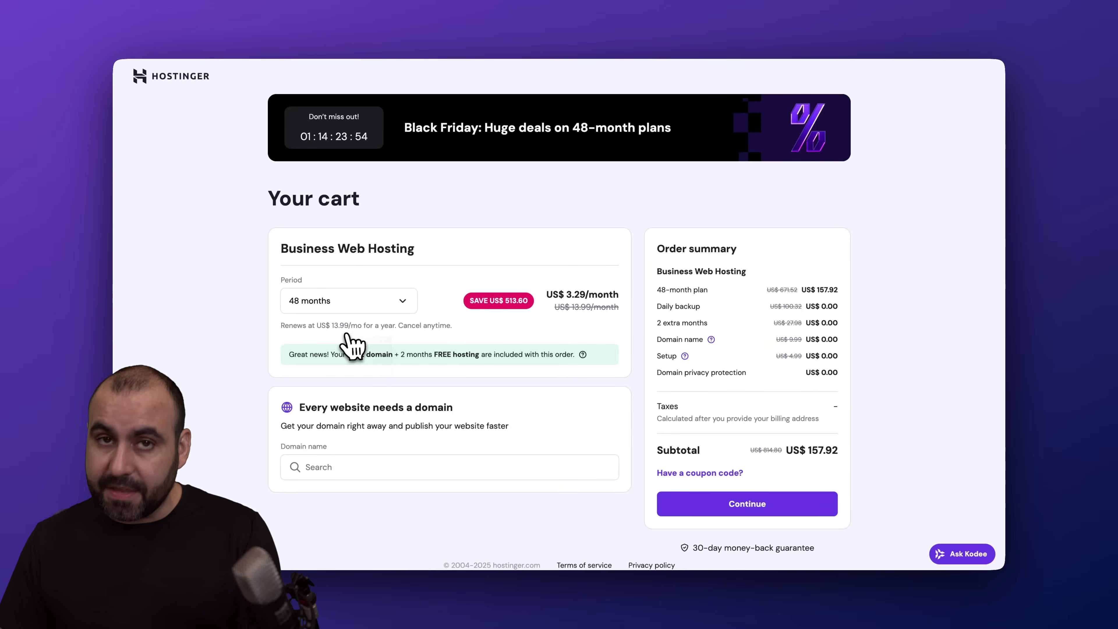
Apply the coupon code SAASMASTER to the Business Web Hosting order.
scroll(697, 359, down, 1)
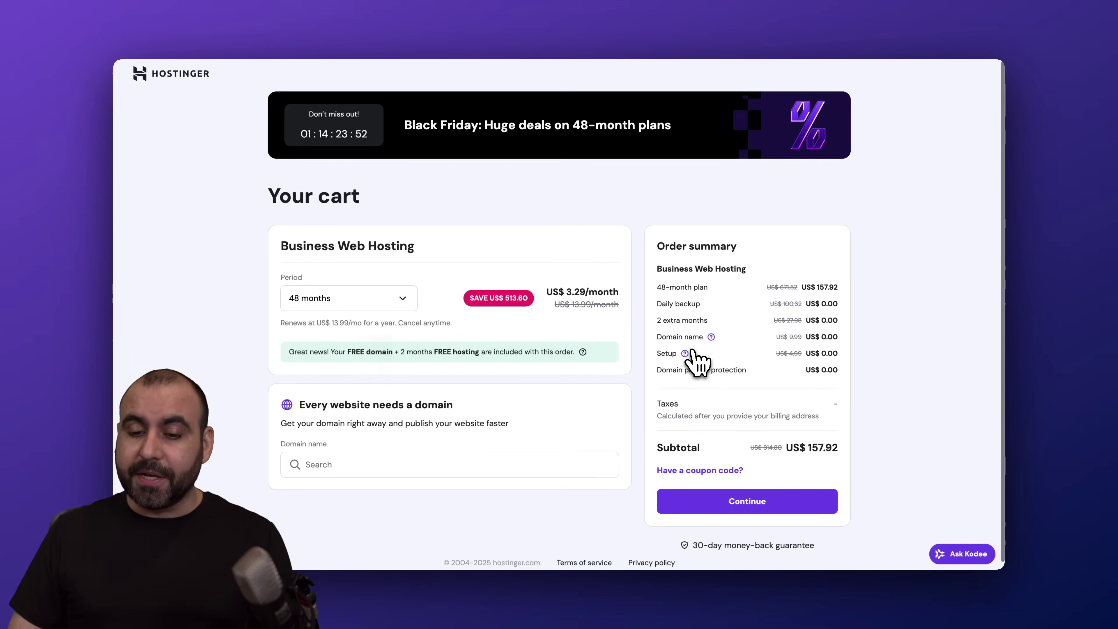
scroll(689, 352, down, 1)
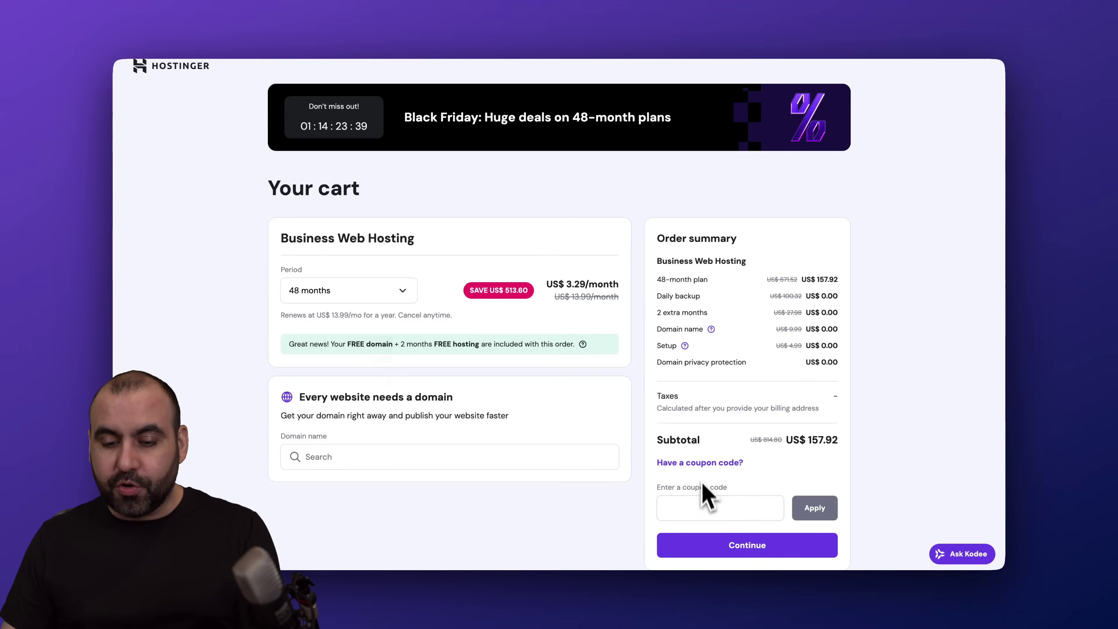
scroll(703, 489, down, 1)
click(675, 457)
text(SAASMASTE)
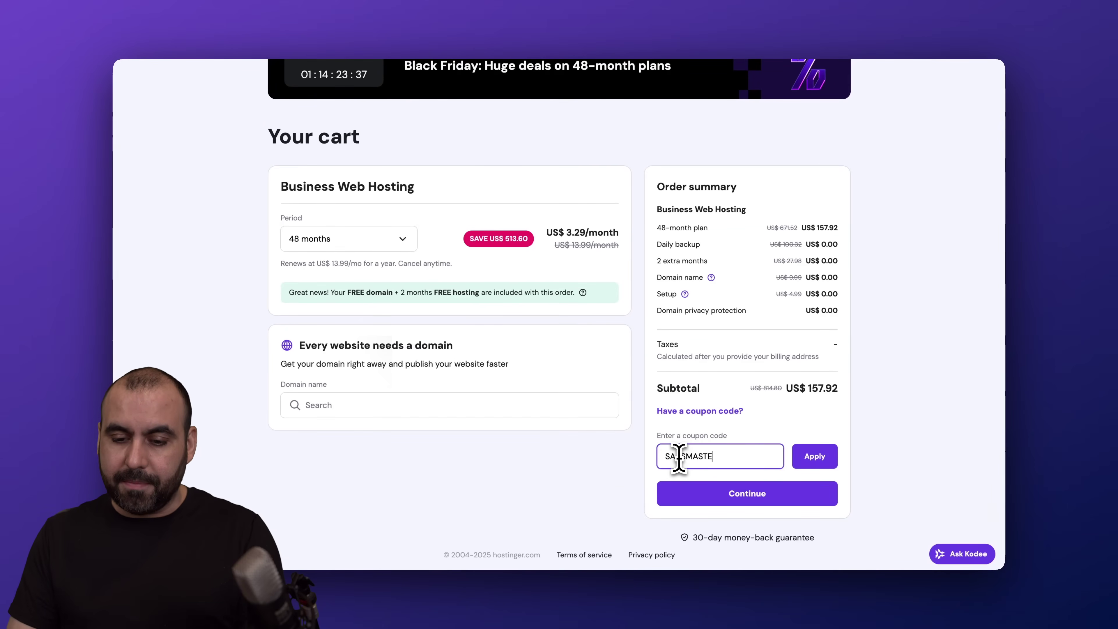
text(R)
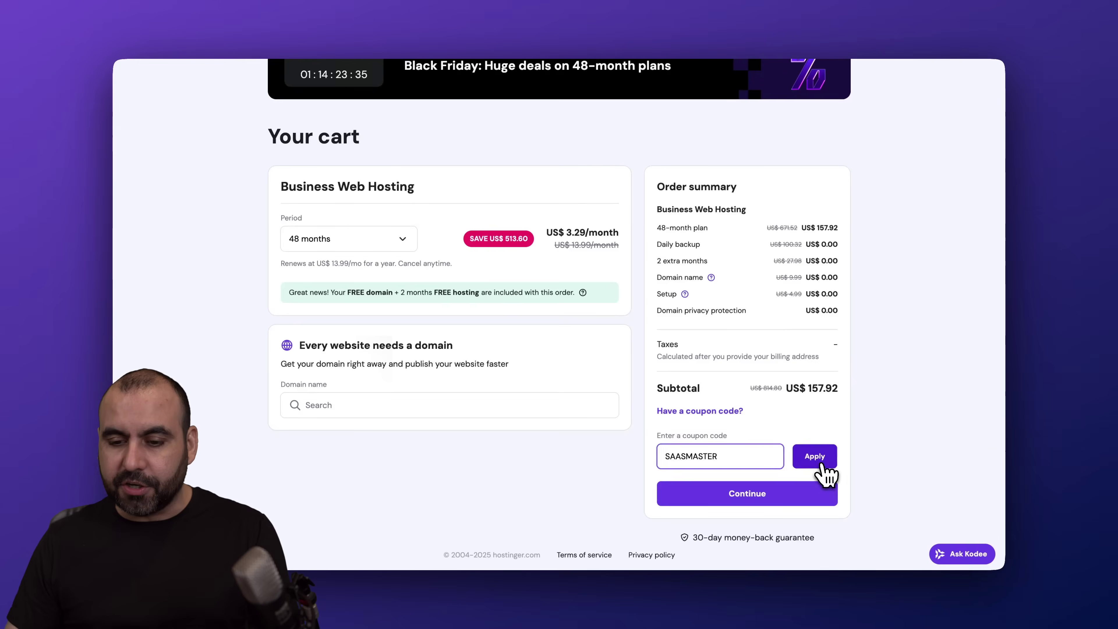
click(813, 457)
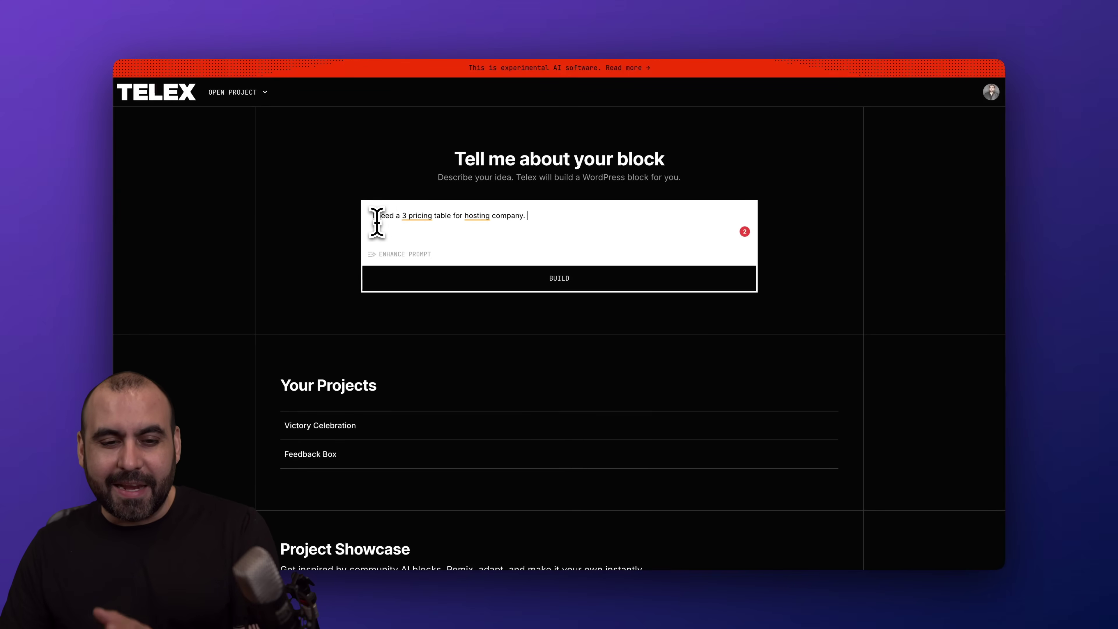
In Telex, have the prompt for a hosting company's three-plan pricing table enhanced and build the block from it.
click(397, 255)
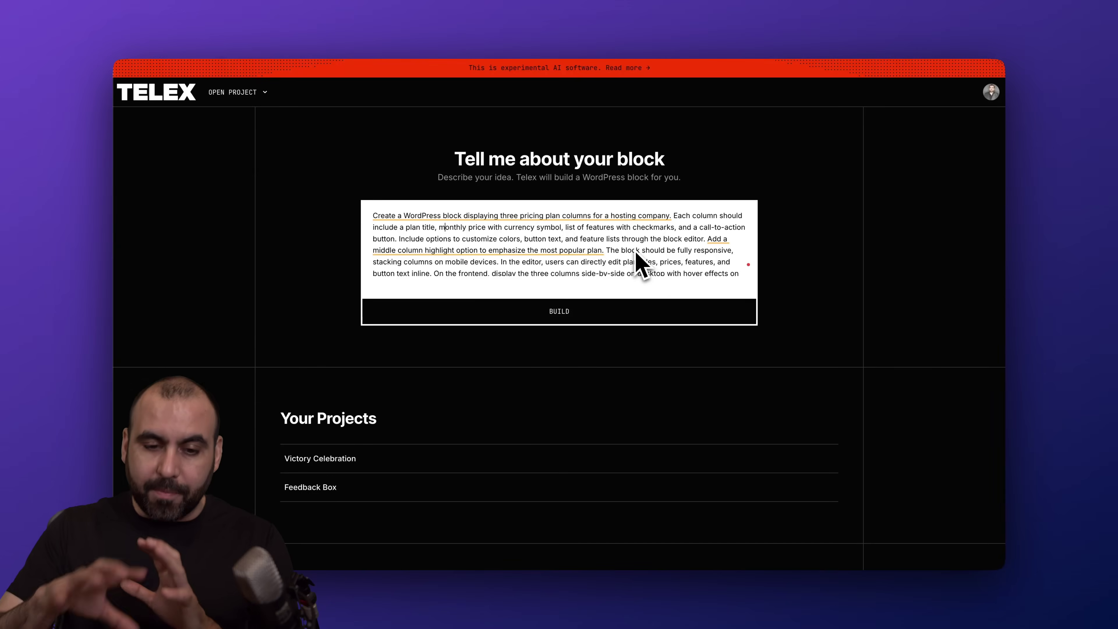
click(594, 315)
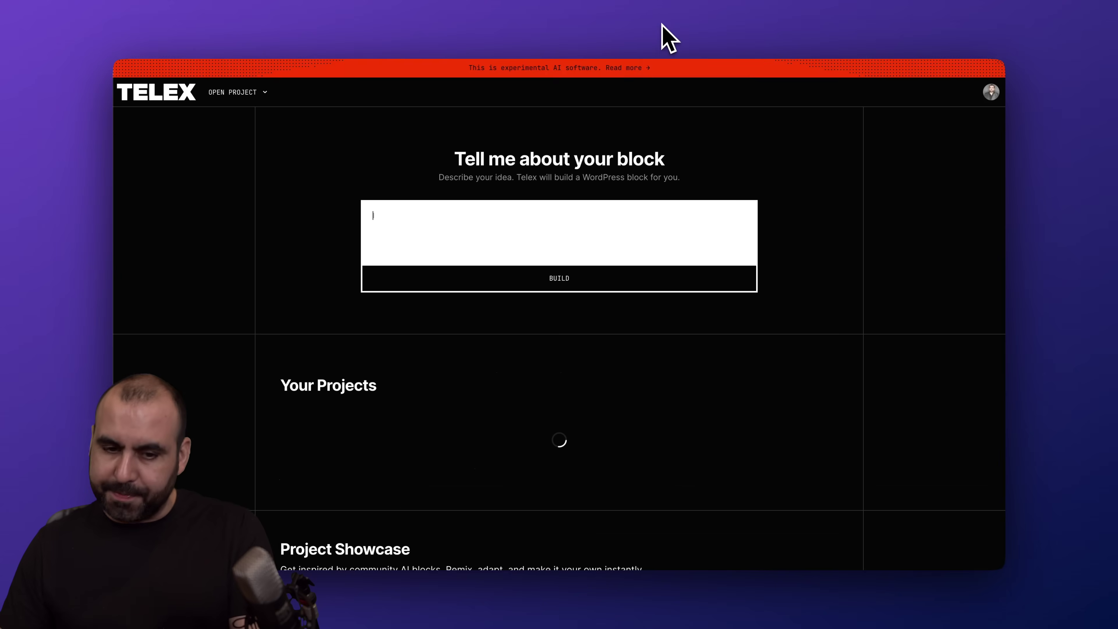
scroll(454, 369, down, 10)
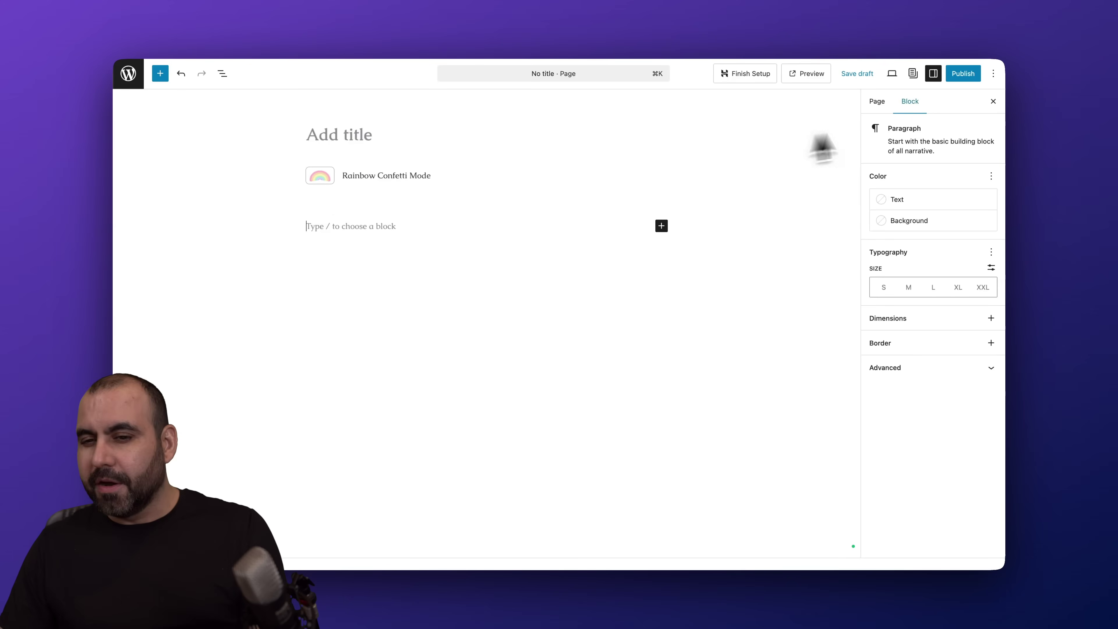
Preview the untitled WordPress page in a new tab and test the Rainbow Confetti Mode toggle on it.
click(892, 74)
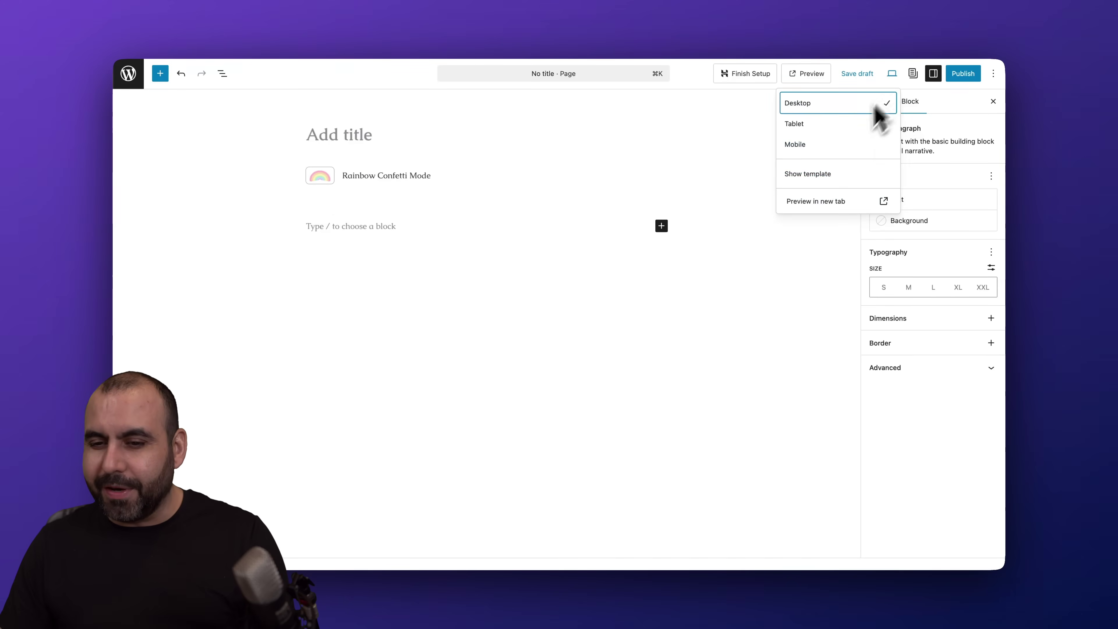
click(799, 204)
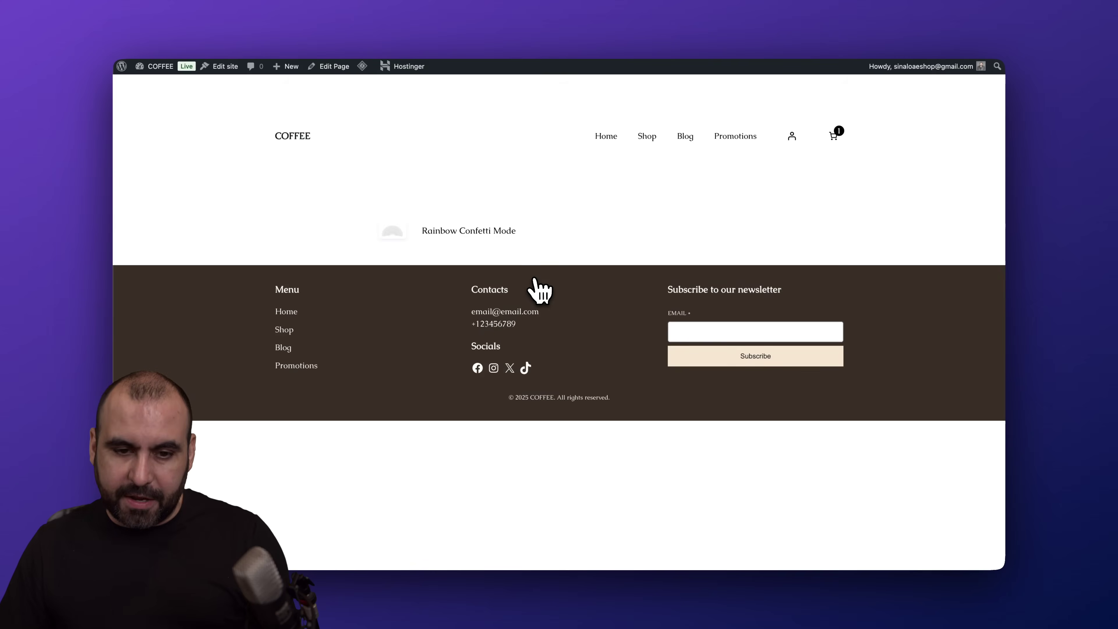
click(394, 242)
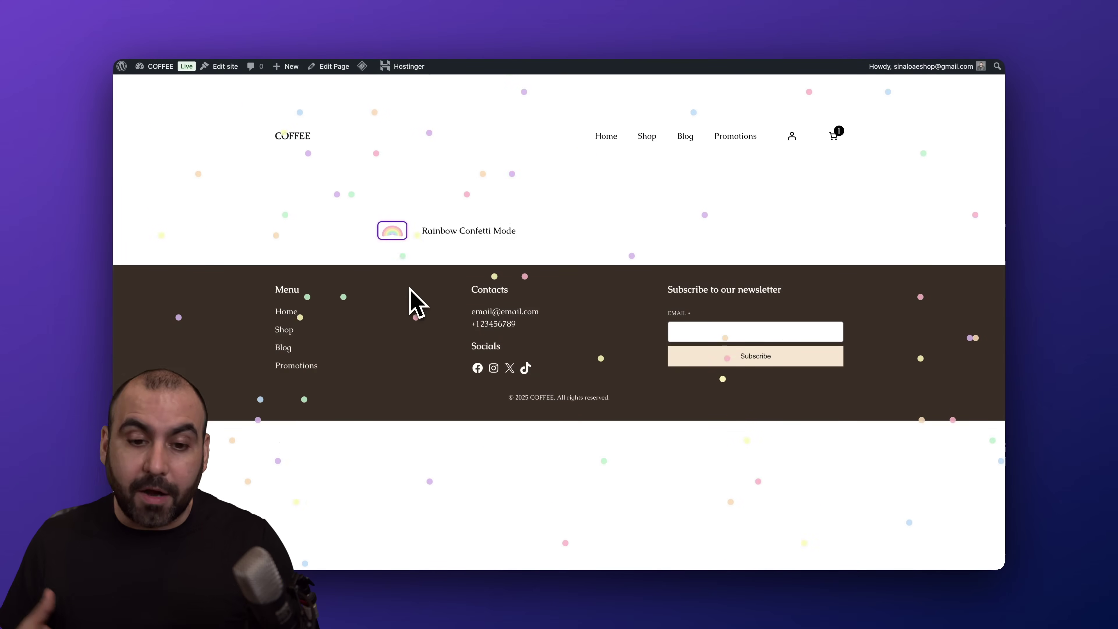
click(398, 232)
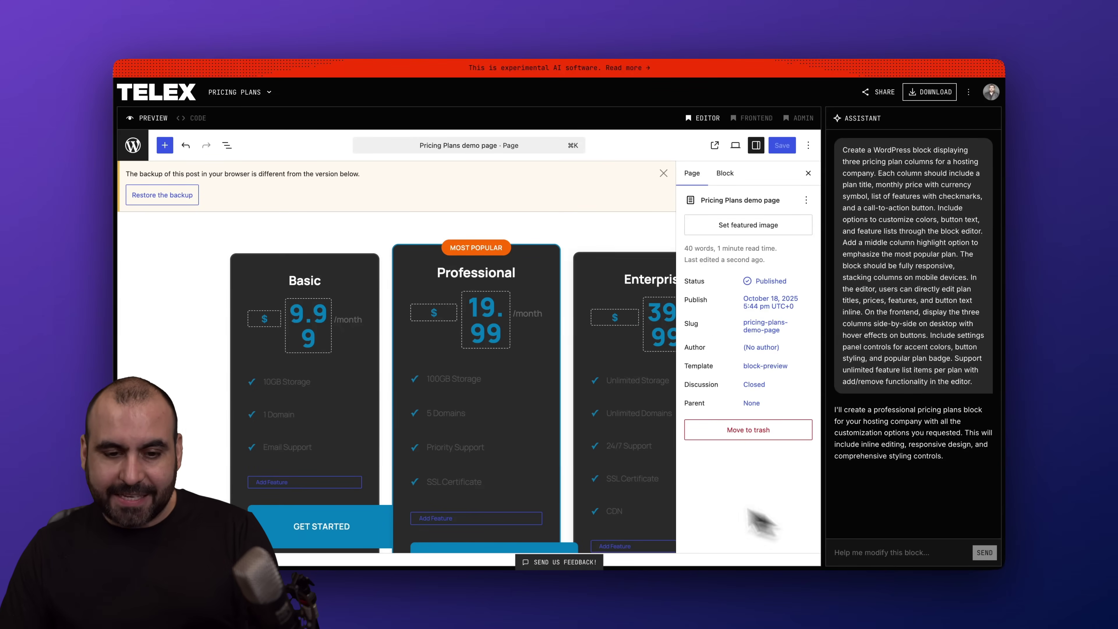
In the Pricing Plans block's color settings, try a red accent color and settle on Green (#46B450).
scroll(549, 461, right, 3)
scroll(546, 458, down, 1)
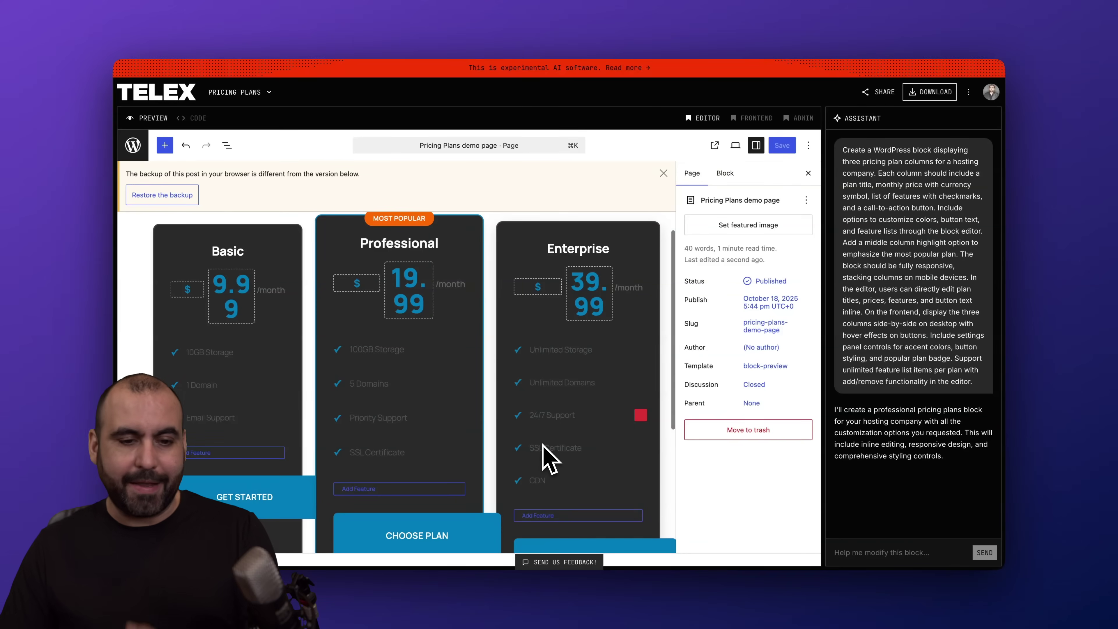
click(232, 303)
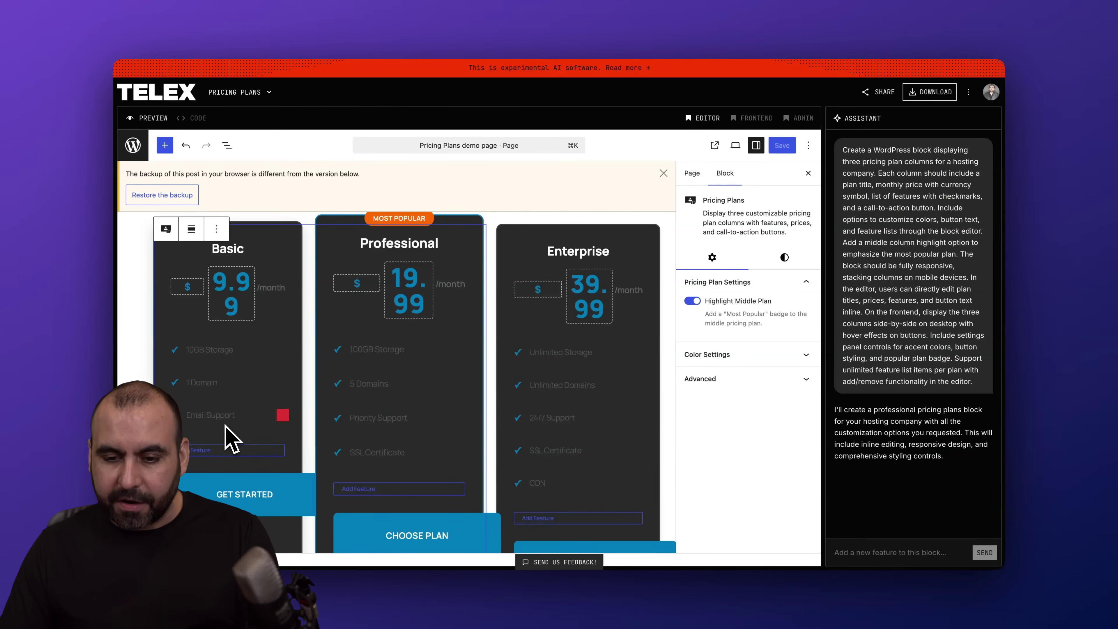
click(808, 359)
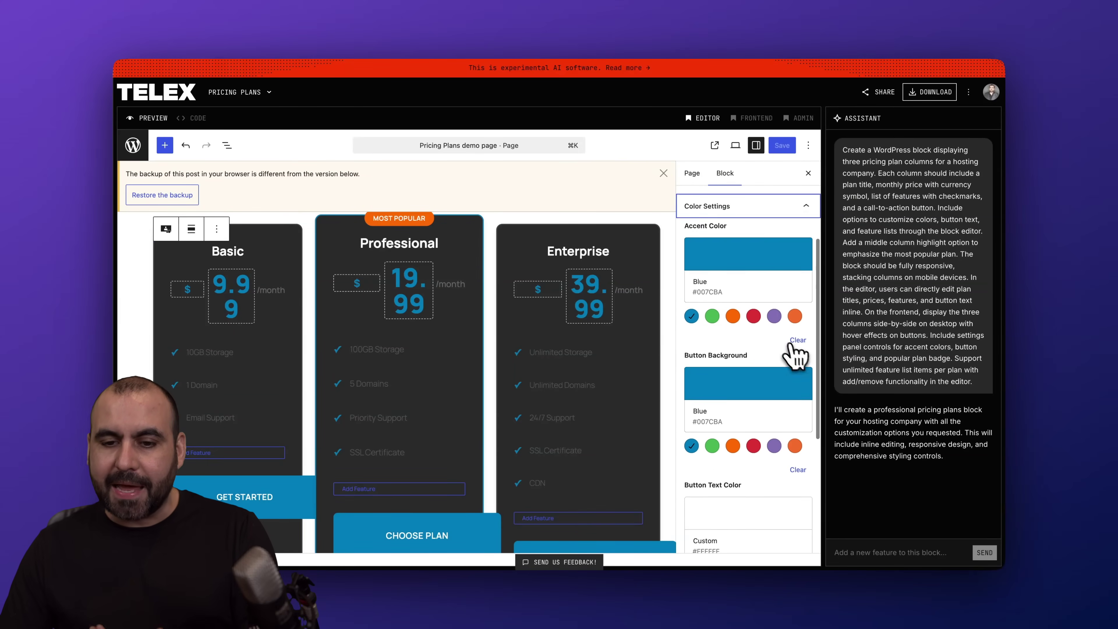
scroll(787, 348, up, 2)
scroll(783, 341, down, 1)
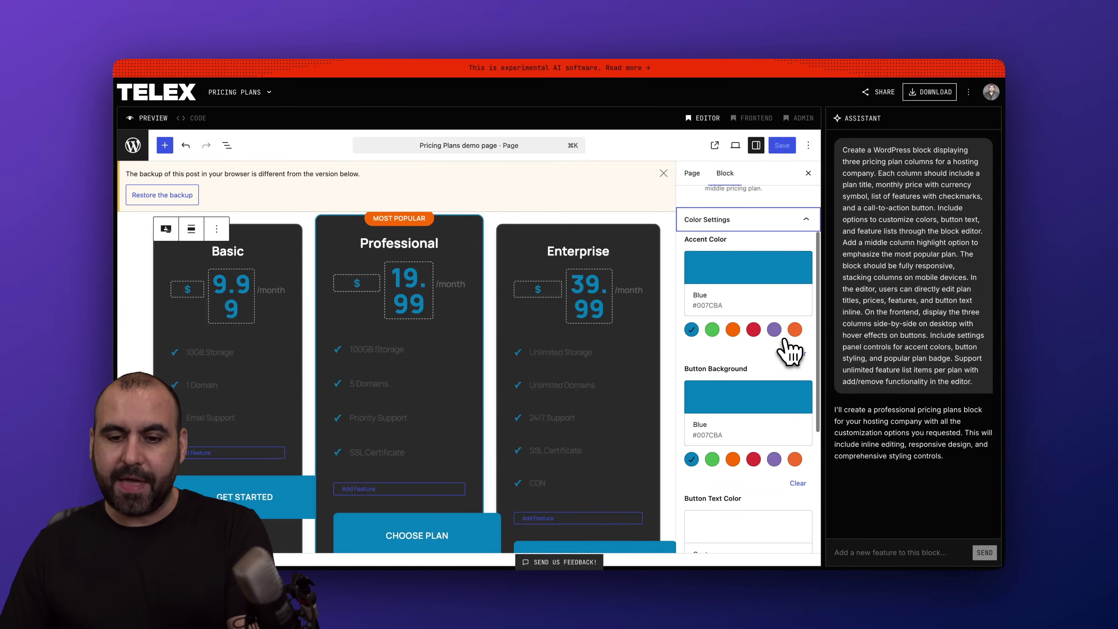
click(712, 326)
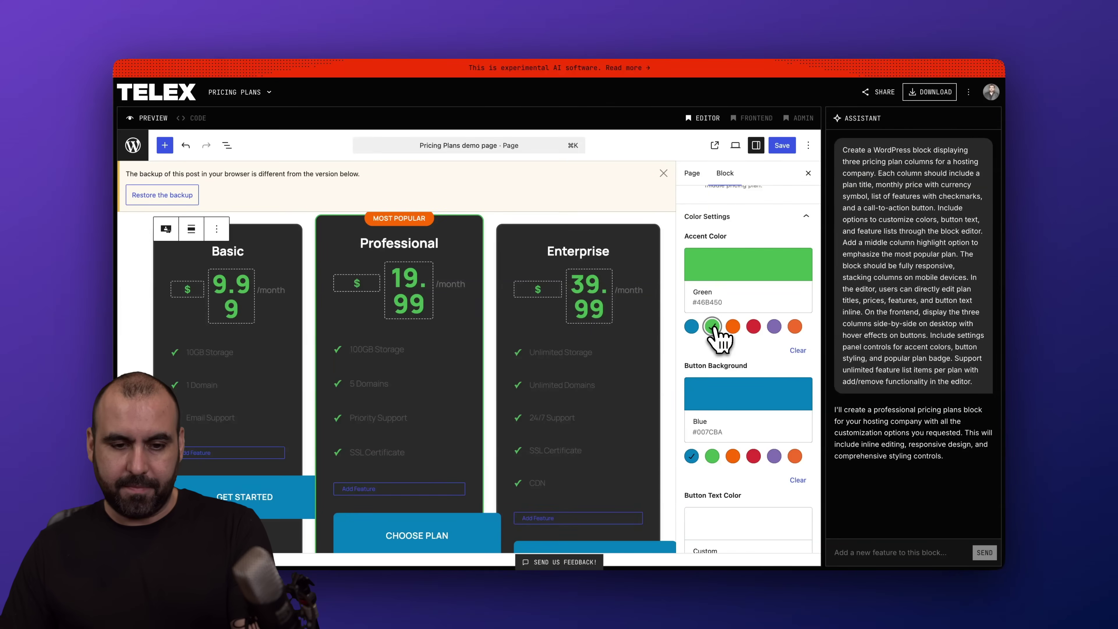
click(754, 327)
click(712, 326)
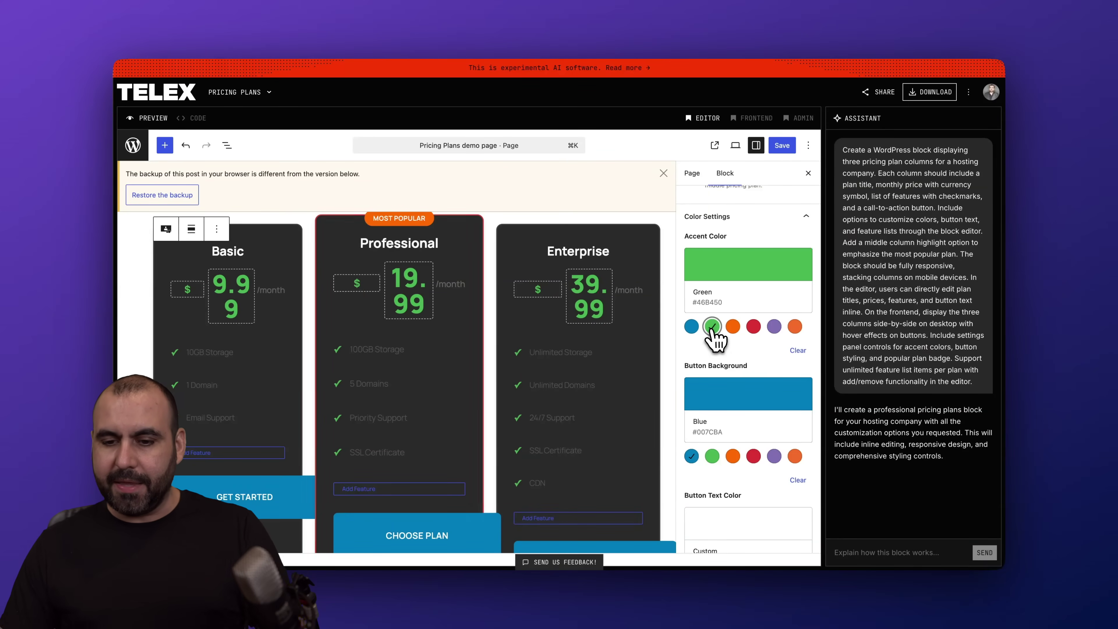
Set the pricing plans' button background to Orange (#FF6900) and check the buttons in all three columns.
scroll(768, 370, down, 1)
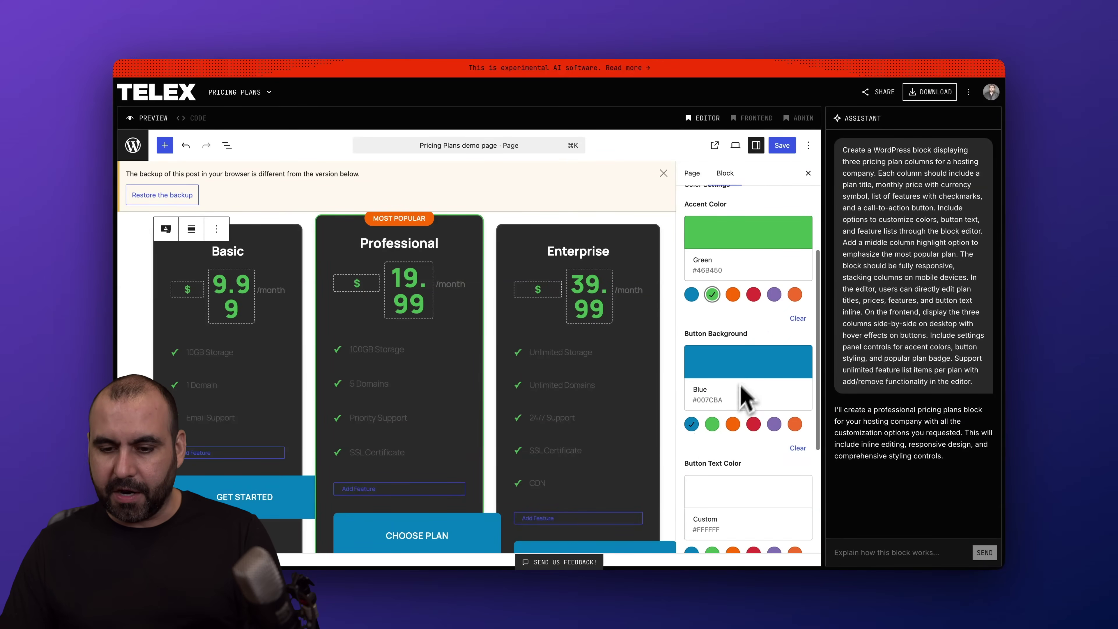
click(733, 425)
scroll(550, 449, down, 5)
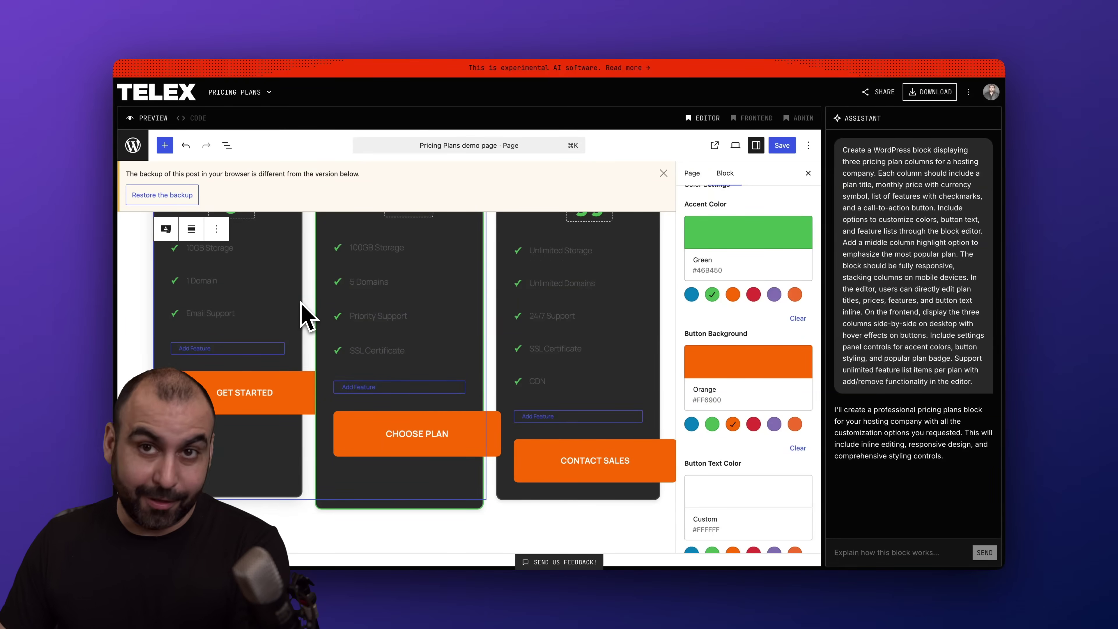
scroll(307, 313, up, 5)
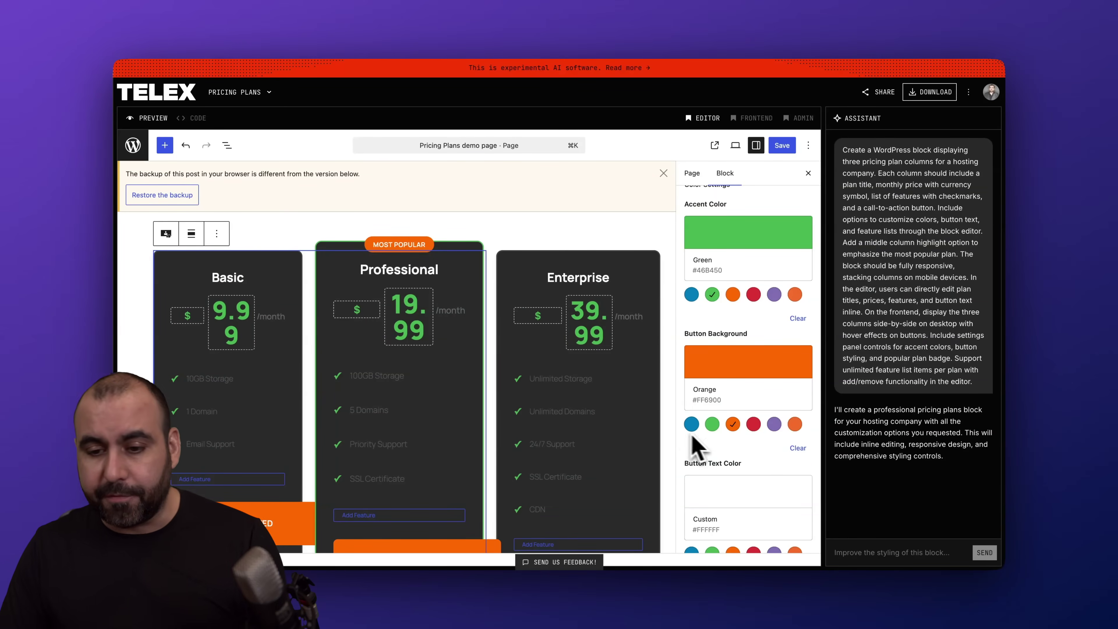
click(872, 550)
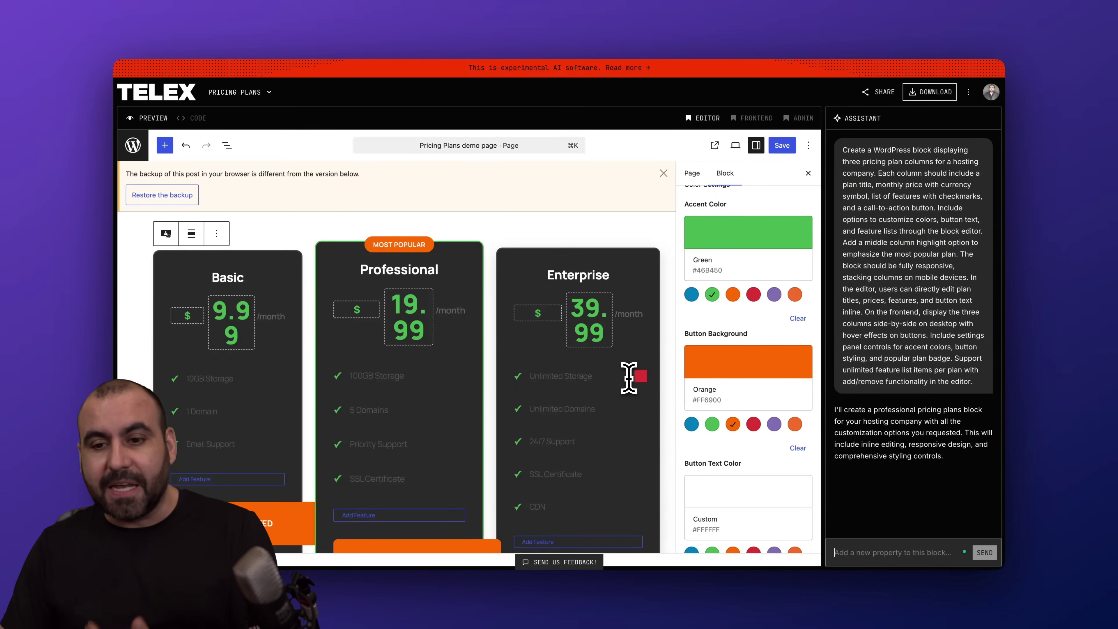
scroll(665, 352, down, 5)
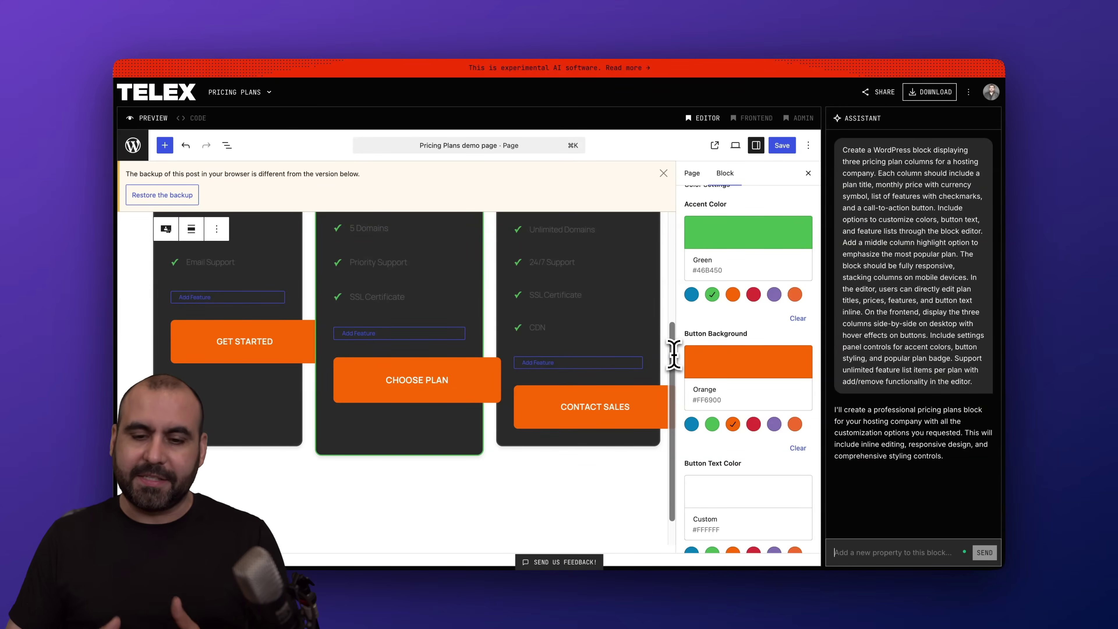
mouse_move(639, 260)
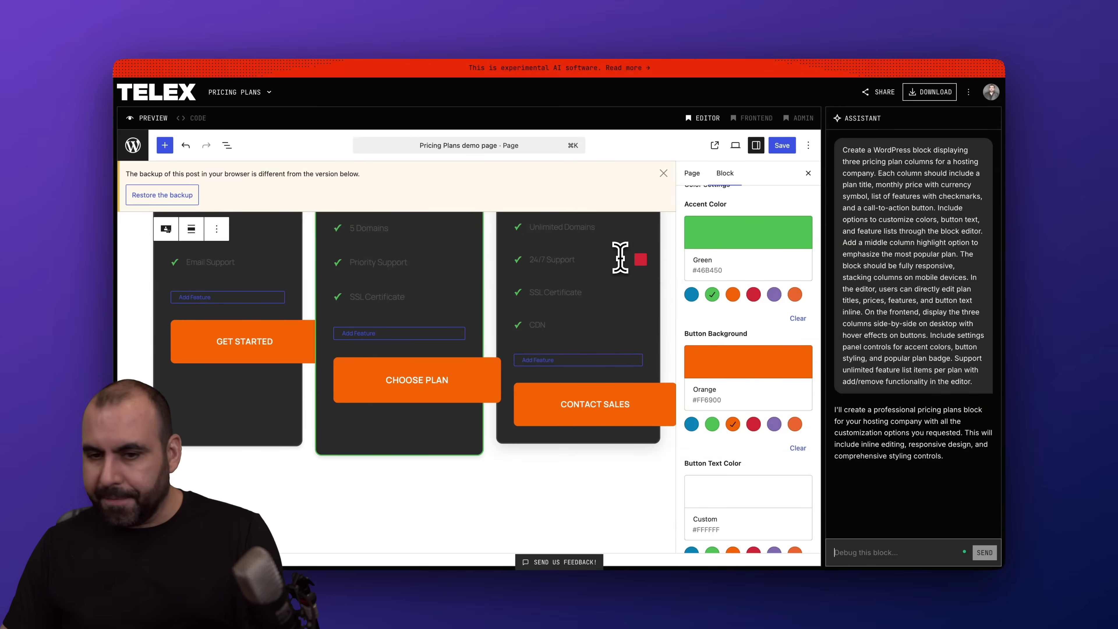
scroll(620, 258, up, 5)
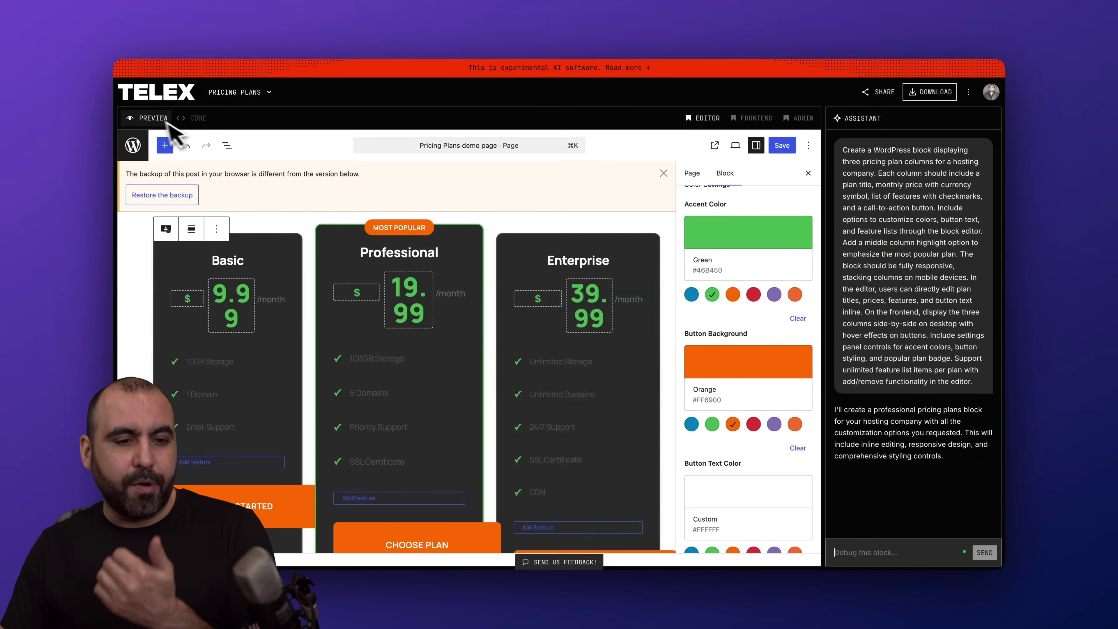
Show the Pricing Plans block's source code and read through its readme.txt file.
click(197, 118)
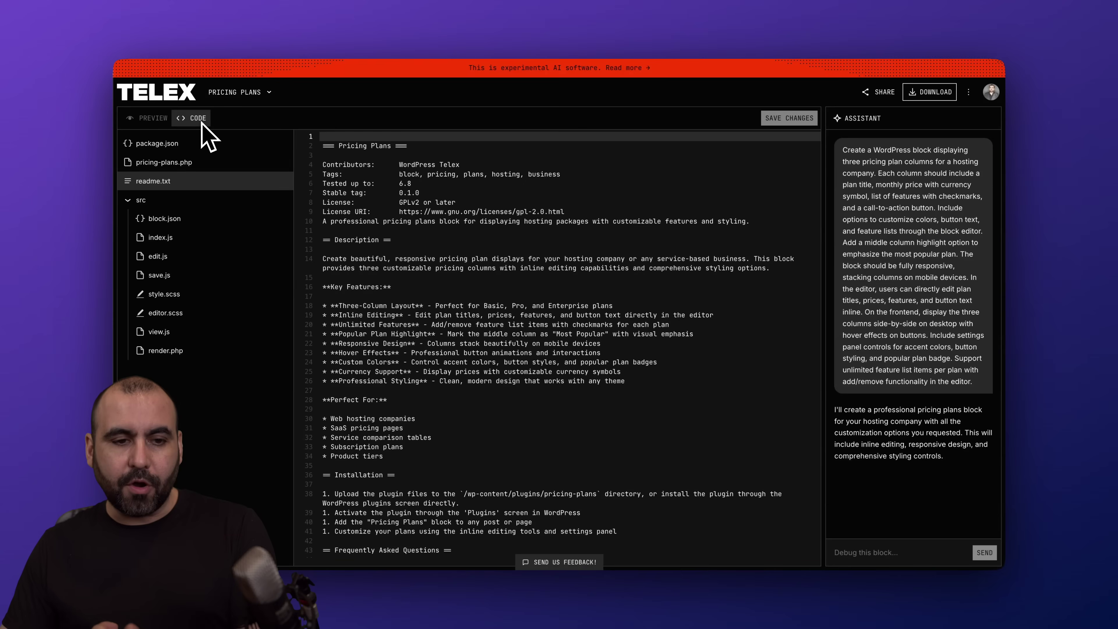
scroll(416, 310, down, 5)
scroll(416, 310, up, 5)
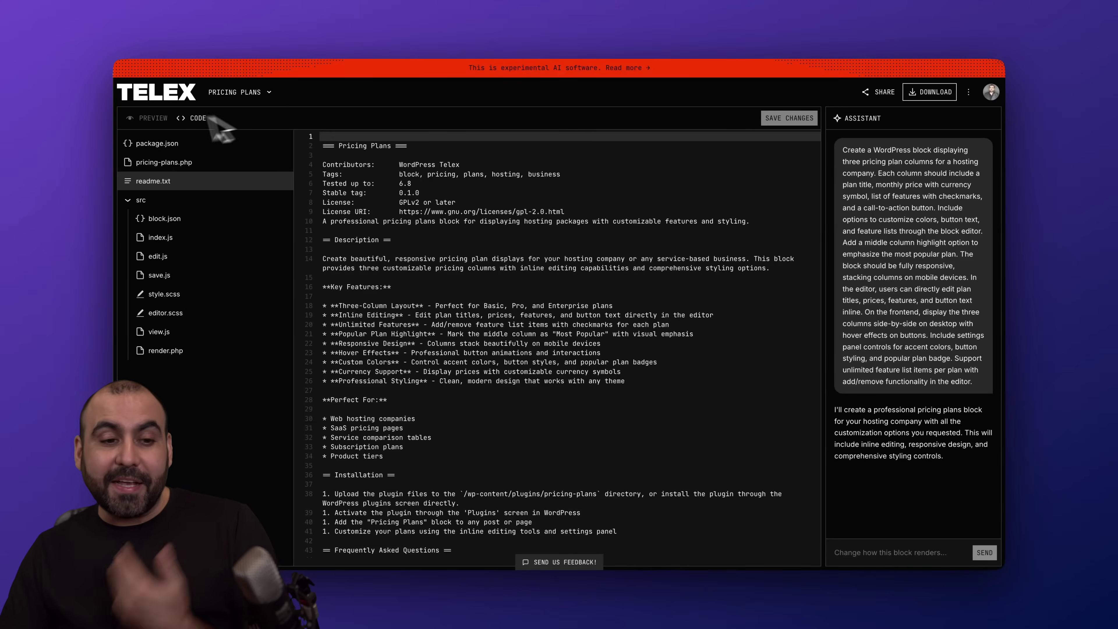
Go back to the block preview and leave the project for the Telex start page, discarding unsaved changes.
click(162, 117)
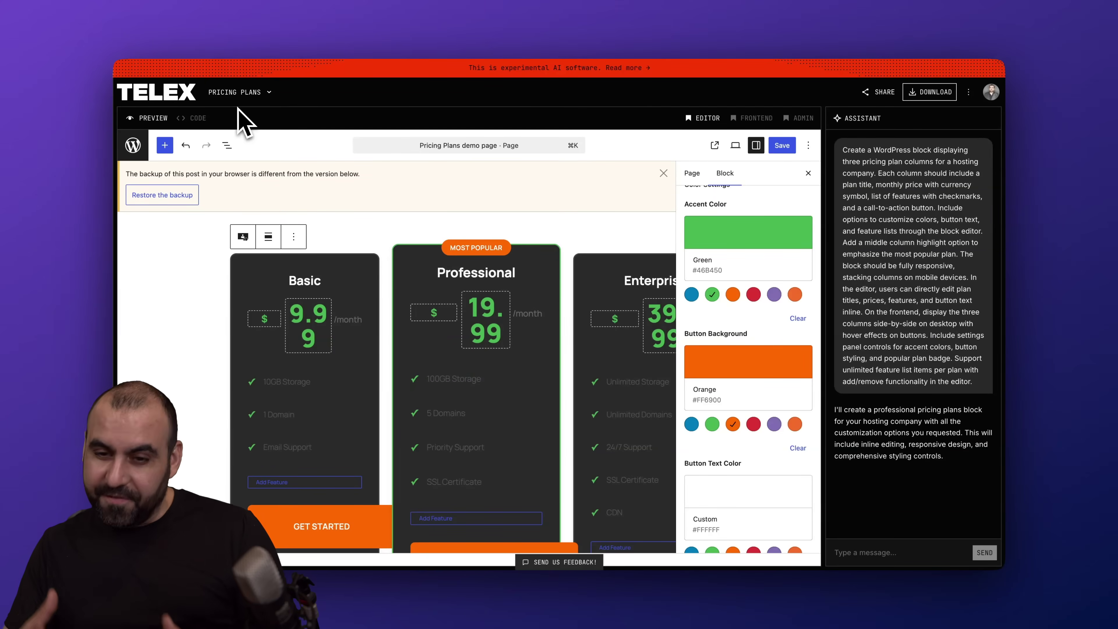
click(165, 101)
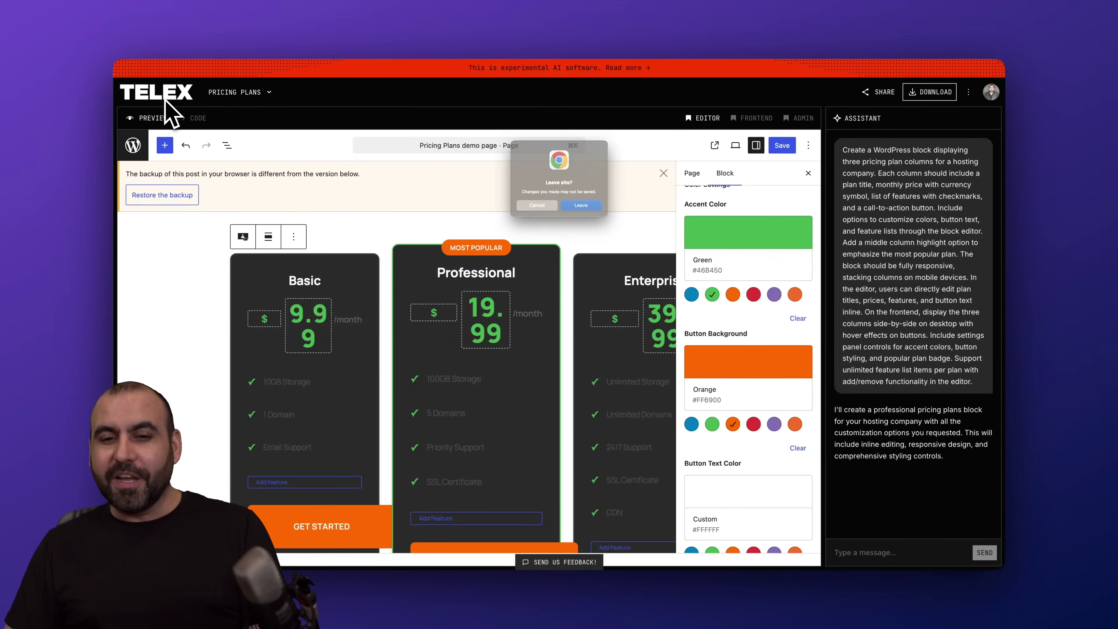
click(582, 205)
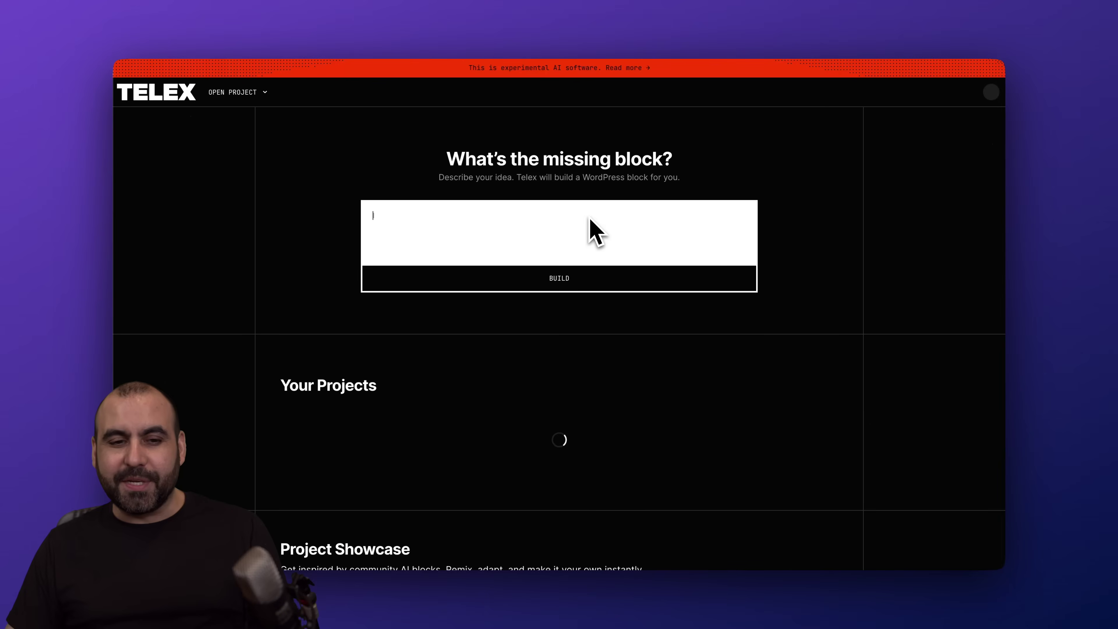